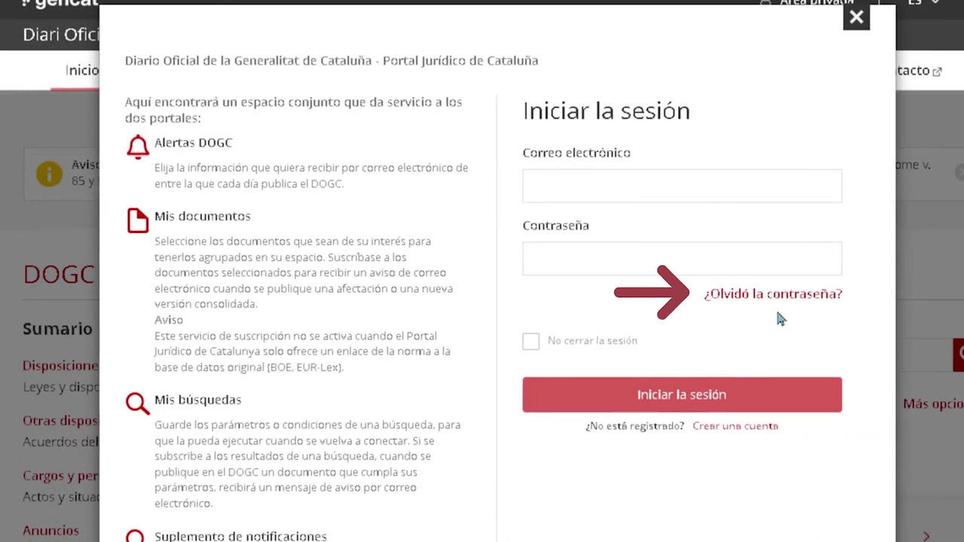
Sign in to the DOGC portal with the account's e-mail address and password.
left_click(813, 185)
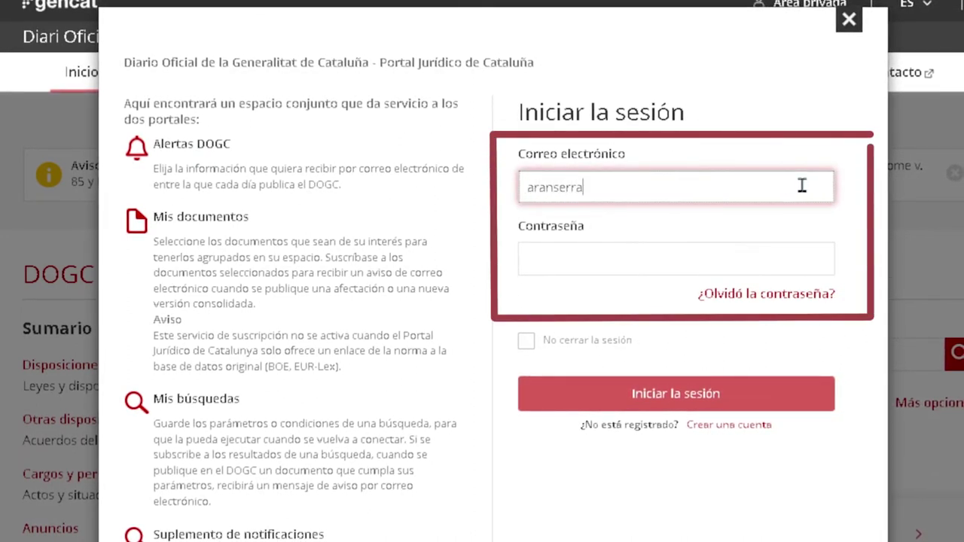
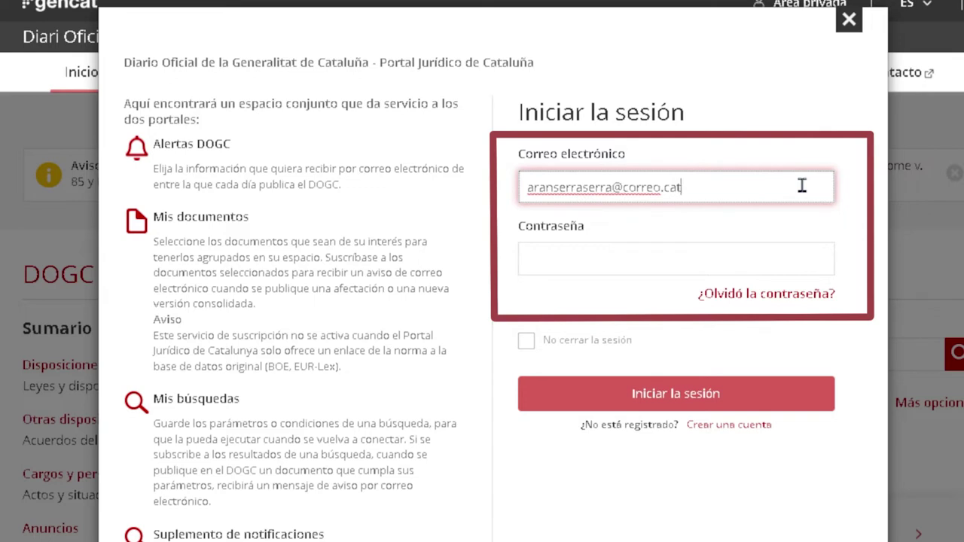
left_click(796, 257)
type("********")
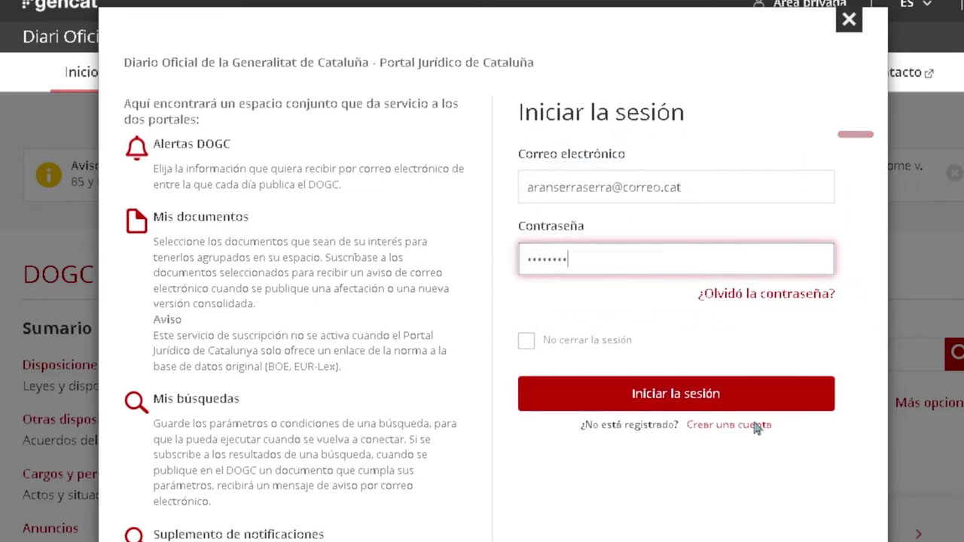
left_click(657, 406)
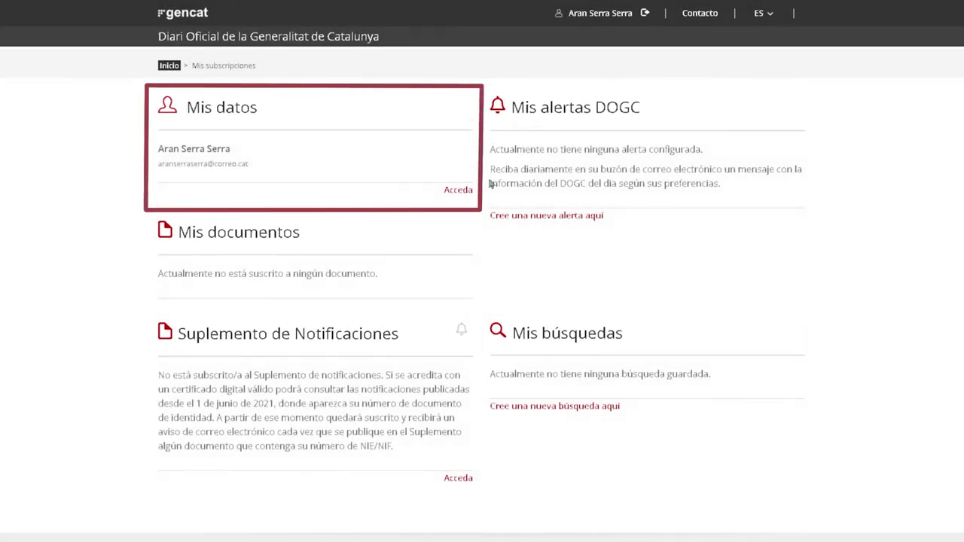
left_click(457, 191)
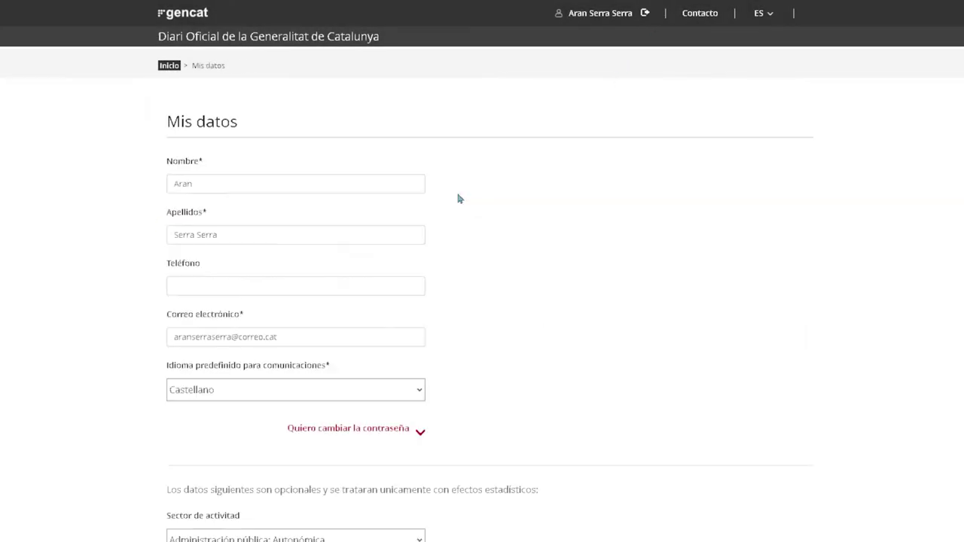
scroll(655, 188, "down", 1)
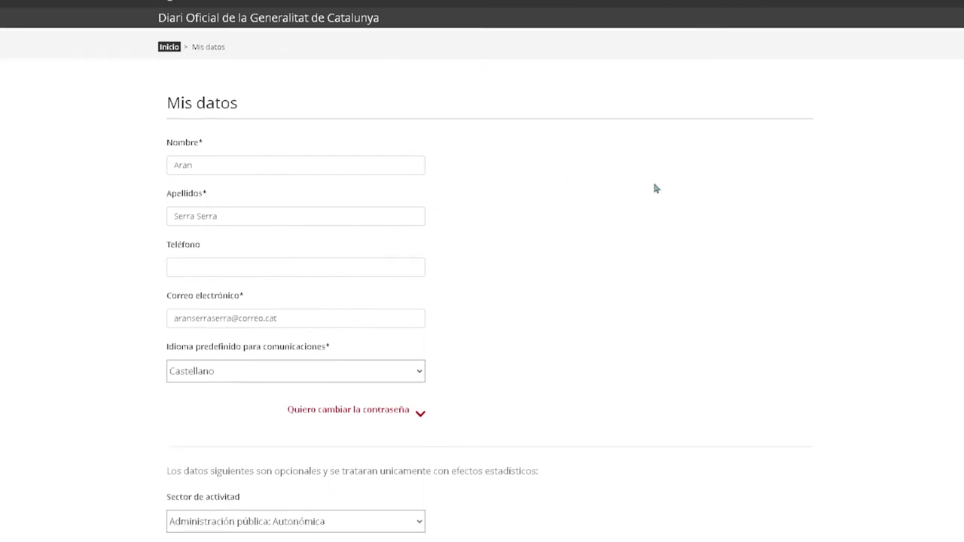
scroll(655, 188, "down", 1)
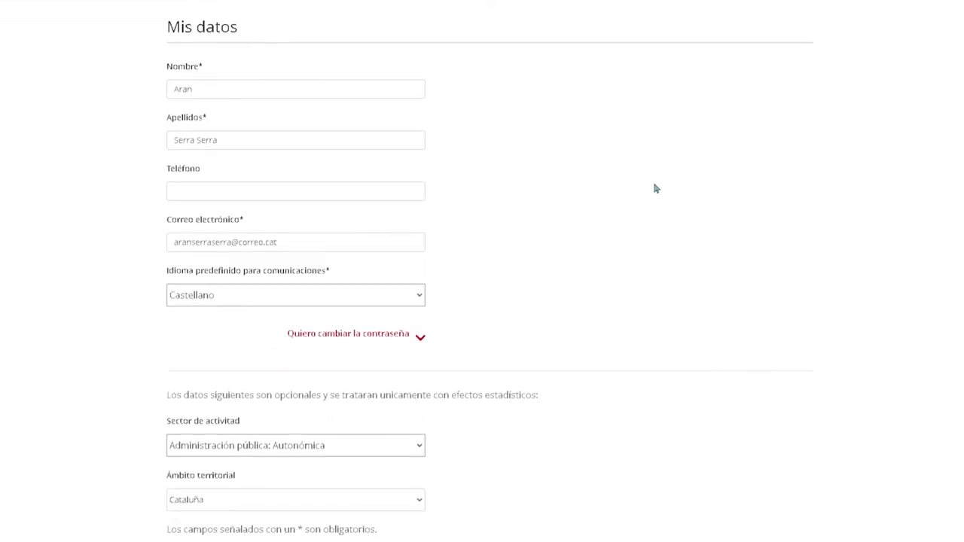
scroll(655, 188, "down", 1)
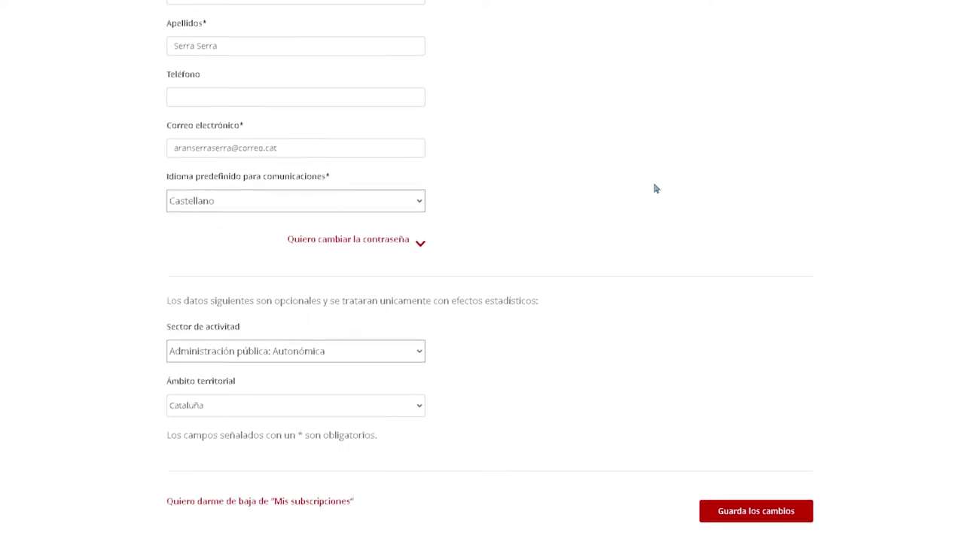
scroll(655, 188, "down", 1)
scroll(655, 189, "up", 3)
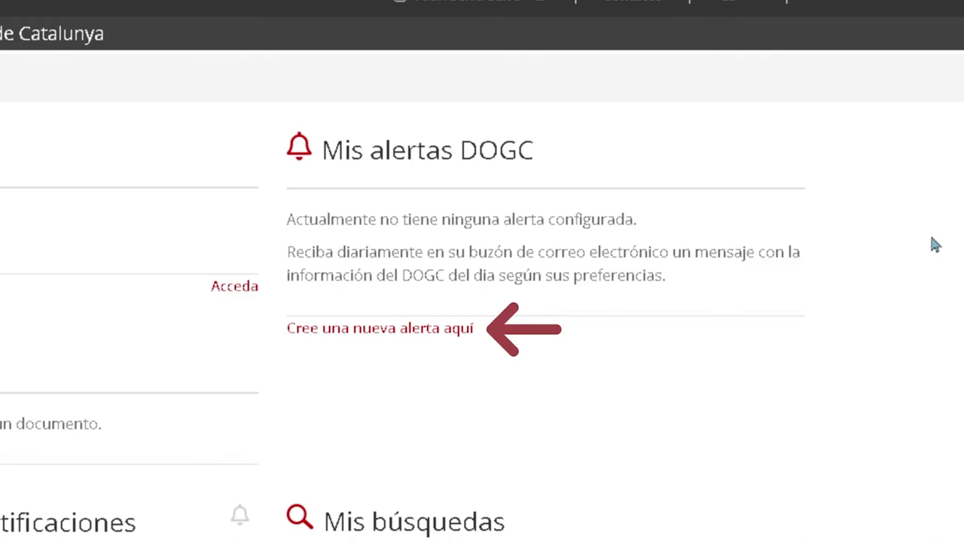
Start a new DOGC alert named 'Alerta 1' and choose the Alerta DOGC personalizada type.
left_click(381, 336)
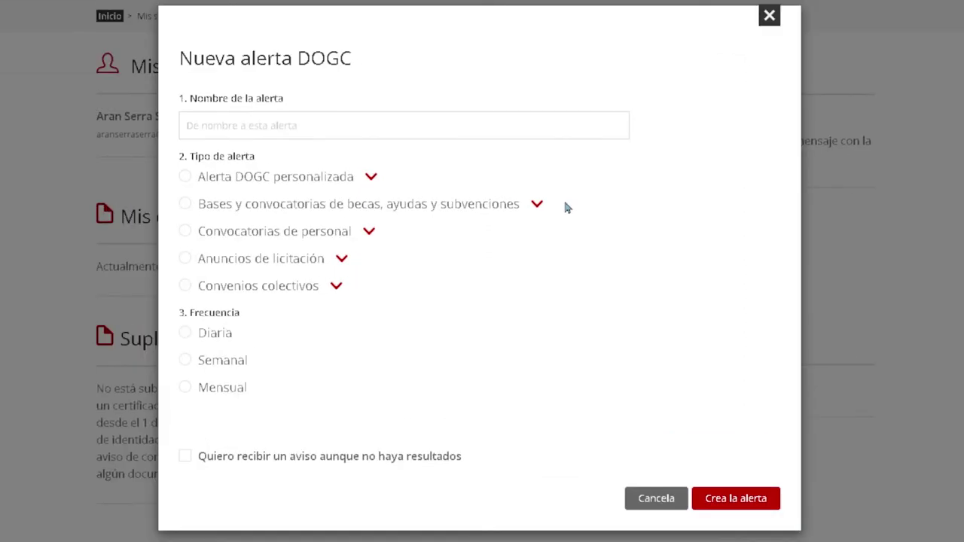
left_click(573, 128)
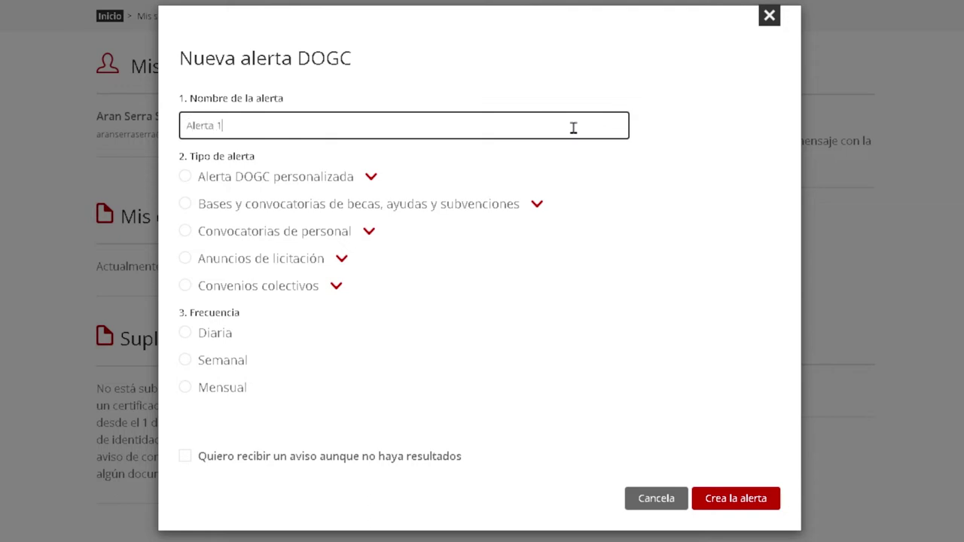
type("Alerta 1")
left_click(606, 169)
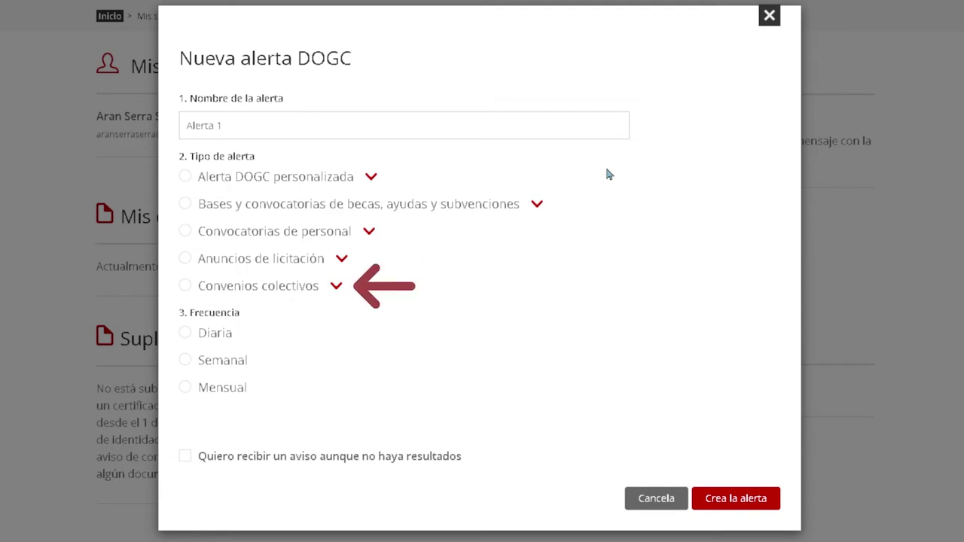
left_click(185, 178)
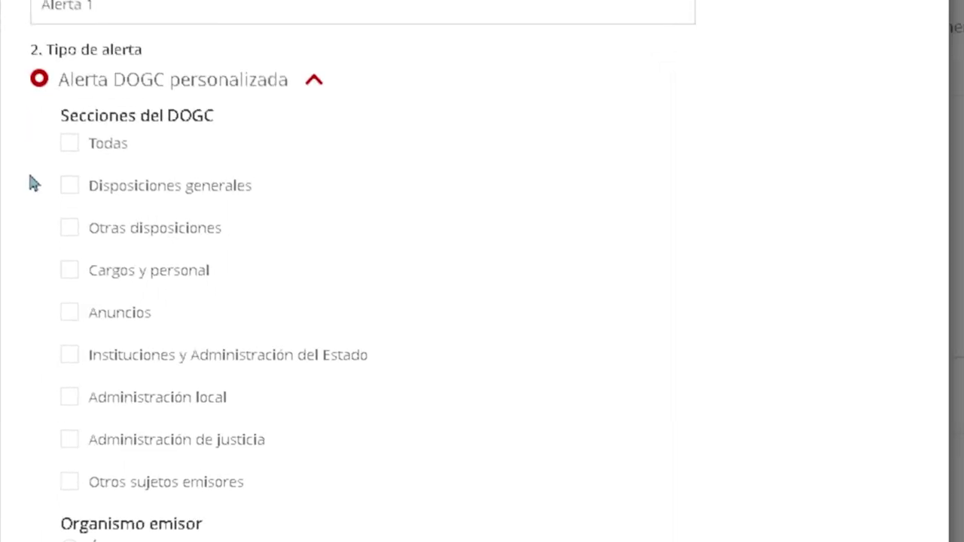
Tick Administración local and enter 'Documento único de protección civil' as the title words.
left_click(64, 404)
scroll(19, 437, "down", 8)
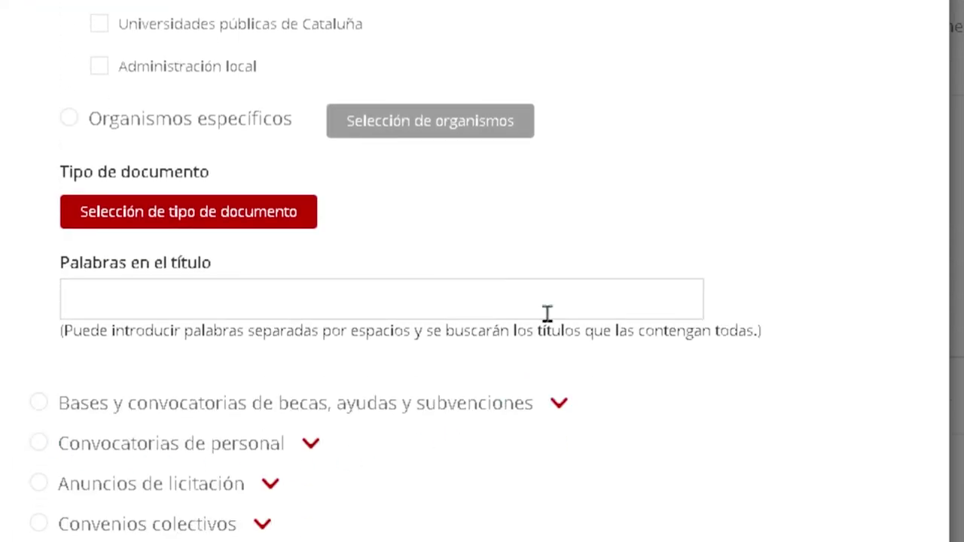
left_click(561, 297)
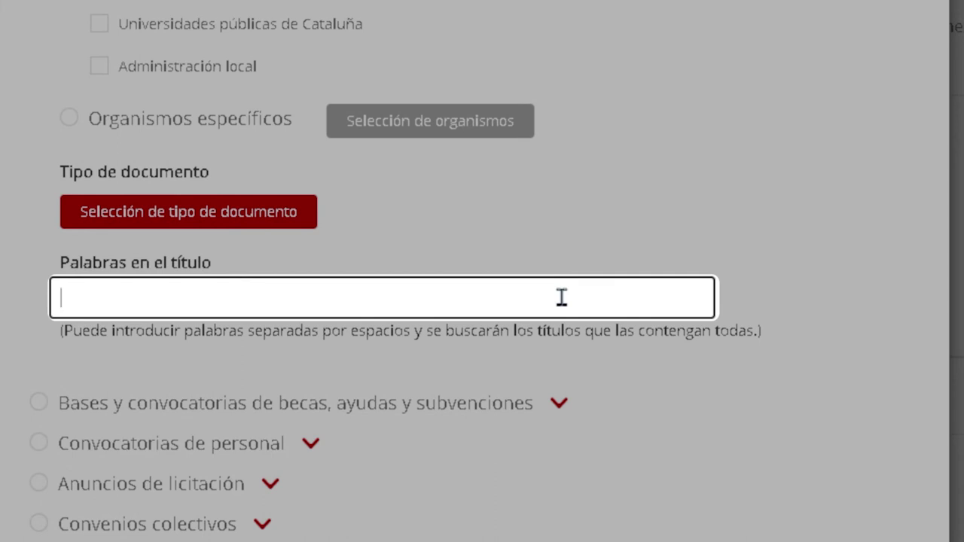
type("Documen")
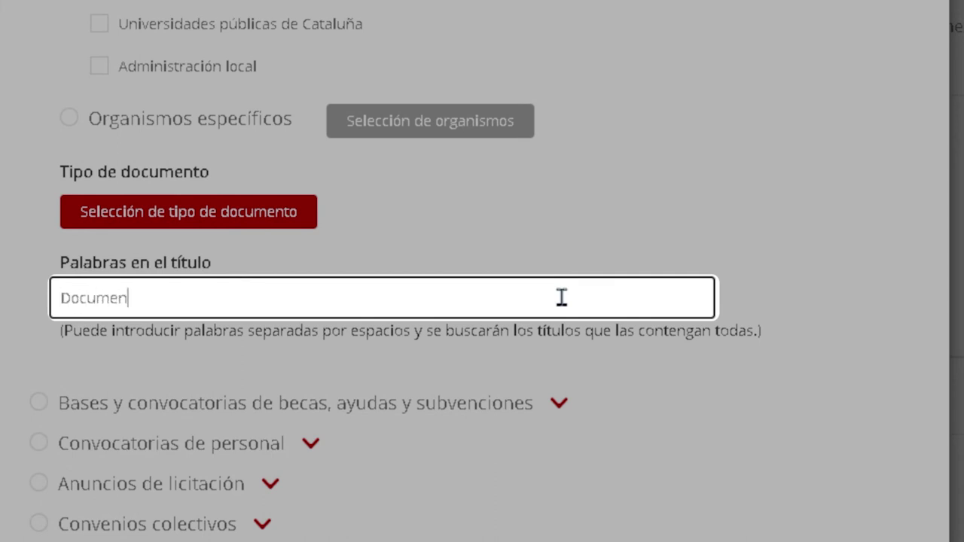
type("to único de protecció")
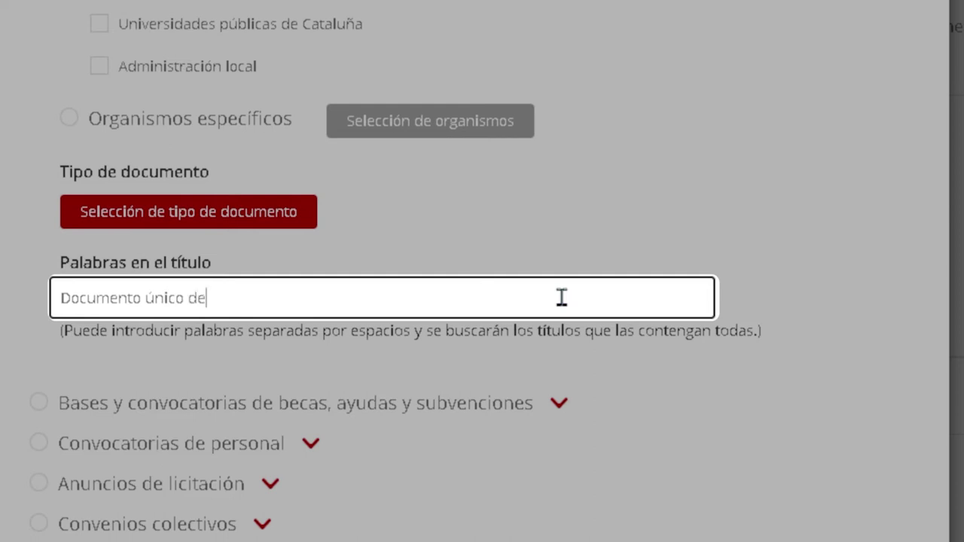
type("n civil")
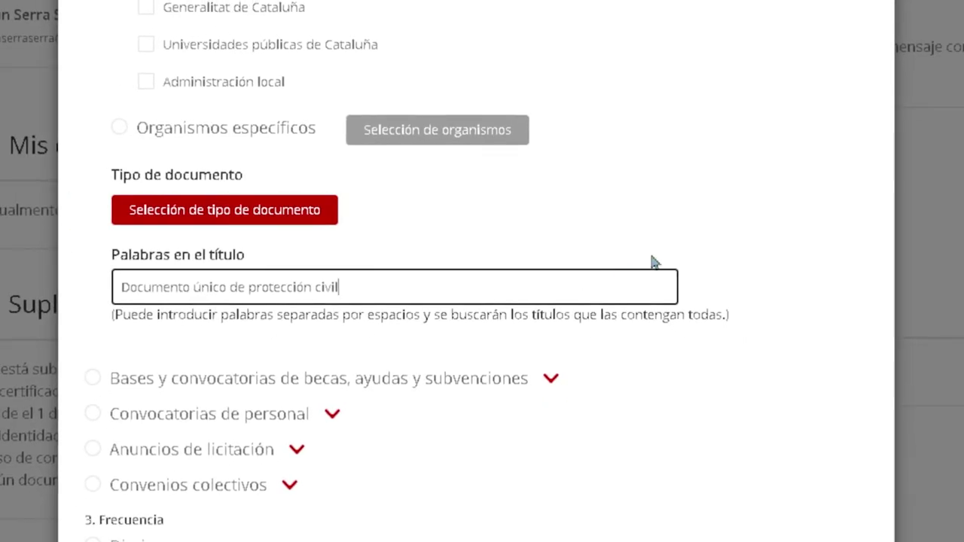
scroll(744, 192, "up", 6)
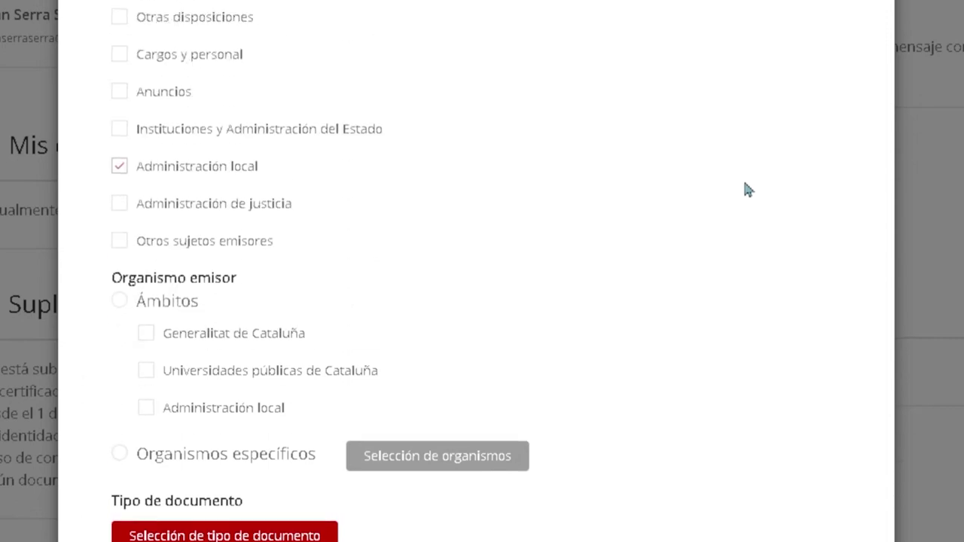
Tick Disposiciones generales, Anuncios and all other DOGC sections for the alert.
scroll(744, 189, "up", 1)
left_click(120, 192)
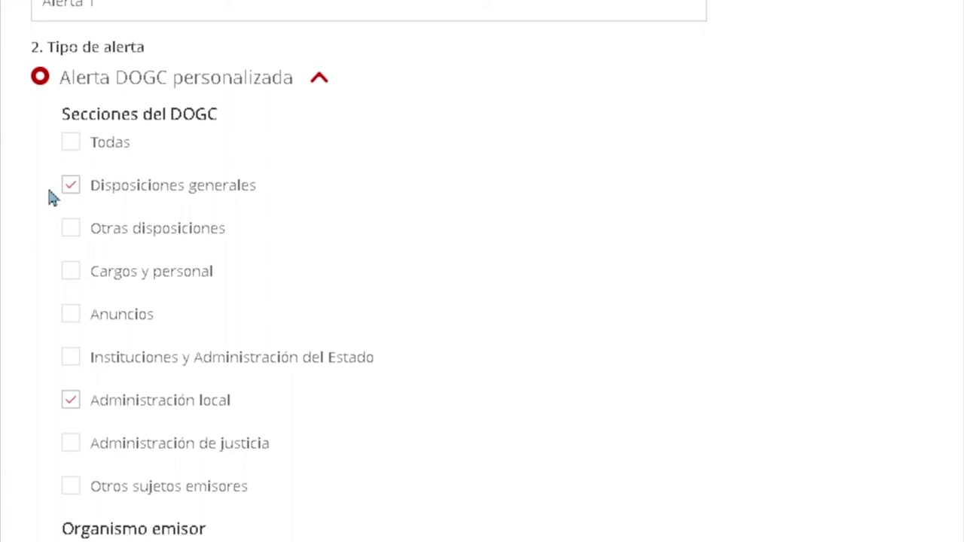
left_click(68, 316)
left_click(72, 153)
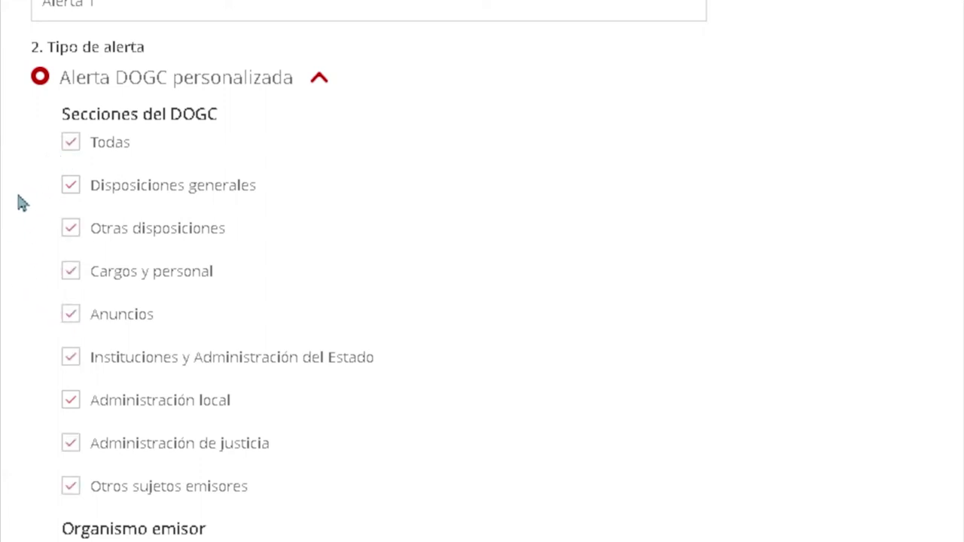
Tick Ámbitos with its three areas, then switch the issuing body to Organismos específicos.
scroll(20, 193, "down", 4)
scroll(21, 208, "down", 3)
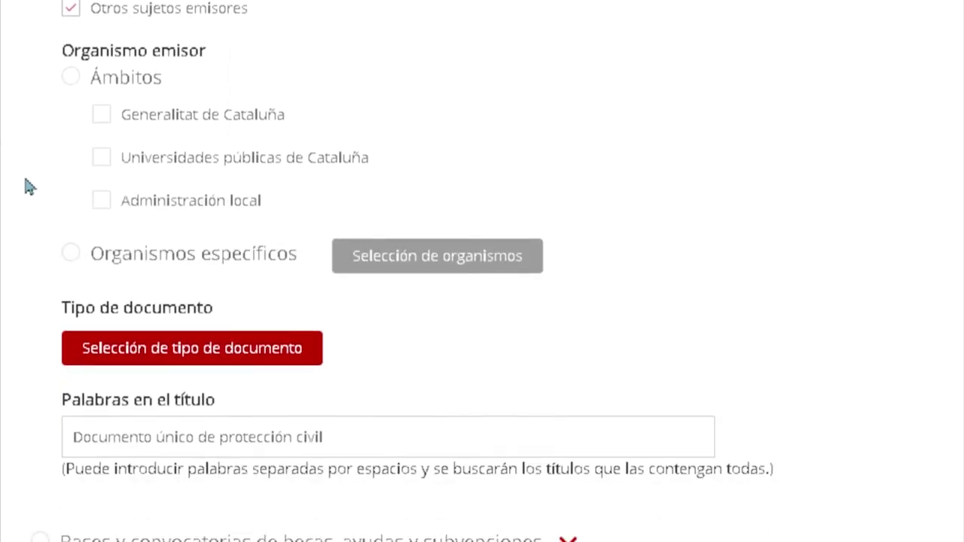
left_click(70, 78)
left_click(101, 115)
left_click(101, 157)
left_click(100, 201)
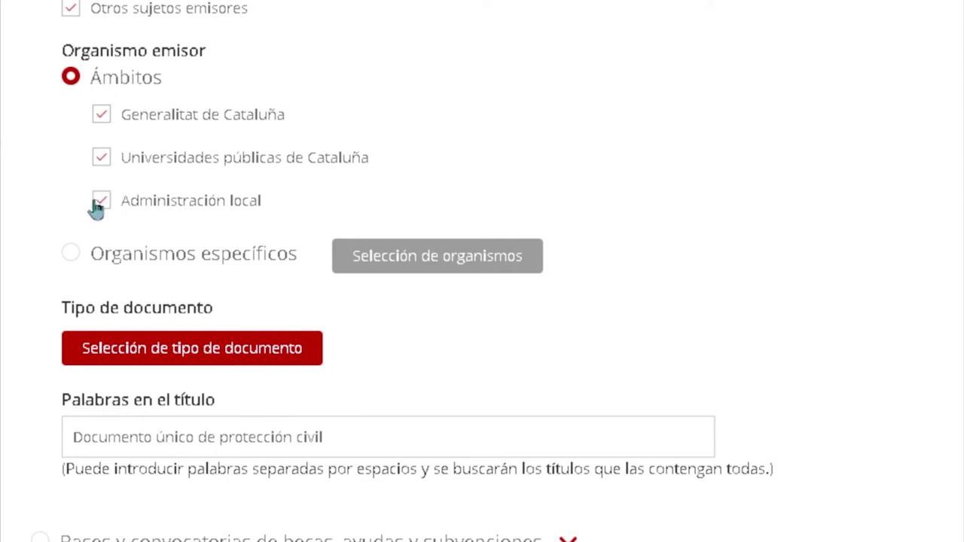
left_click(74, 260)
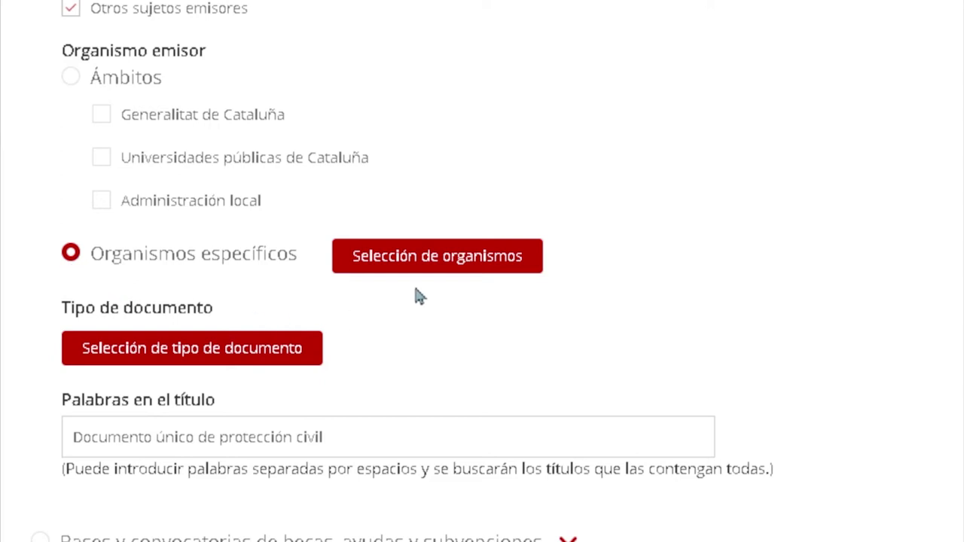
left_click(438, 268)
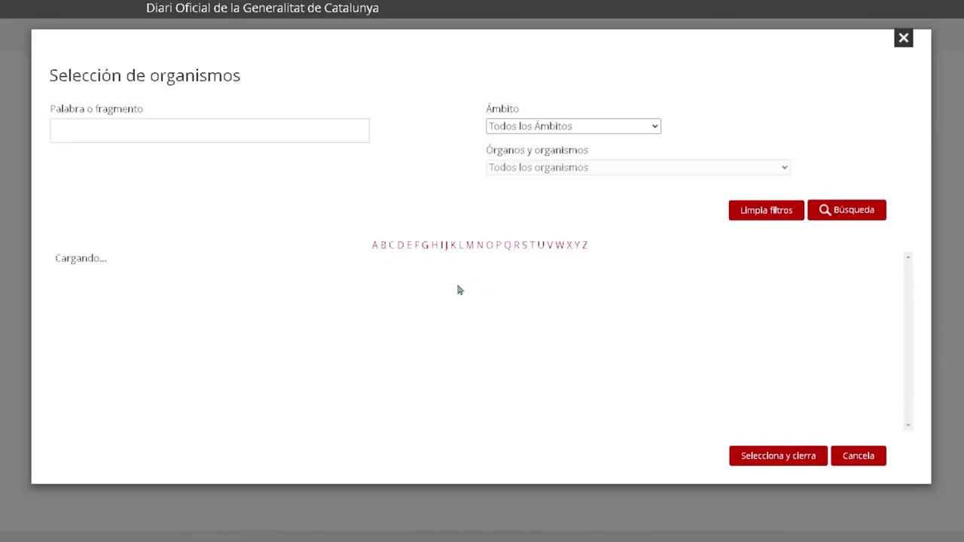
scroll(518, 324, "down", 5)
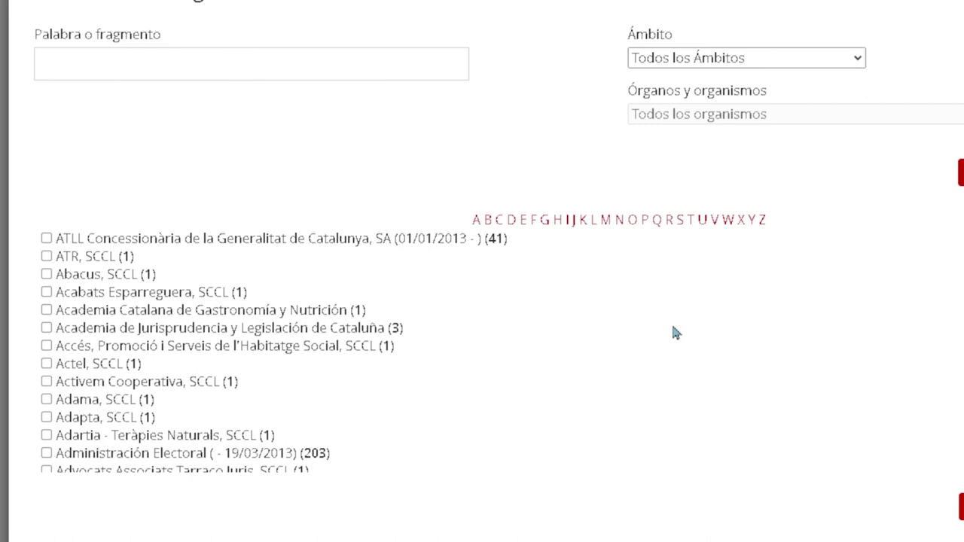
scroll(675, 328, "down", 5)
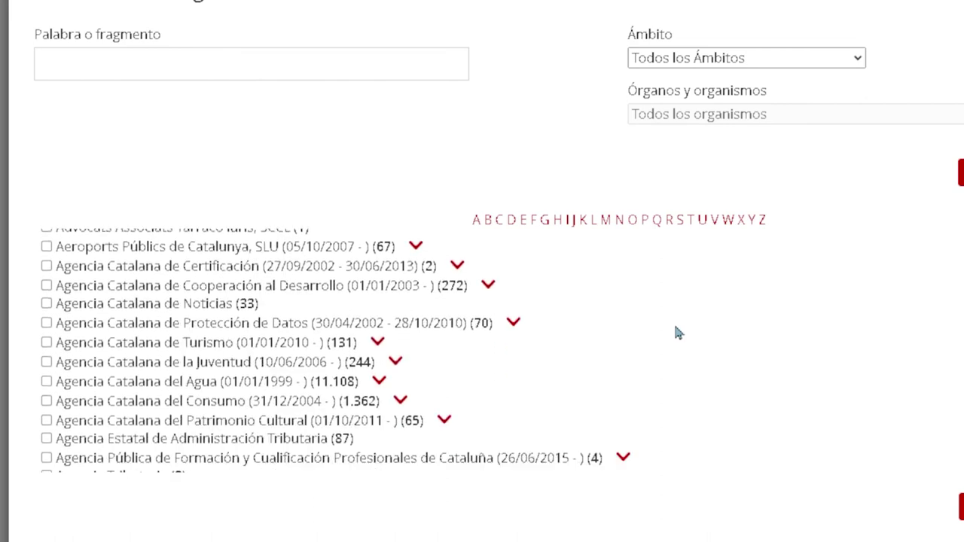
scroll(675, 329, "down", 1)
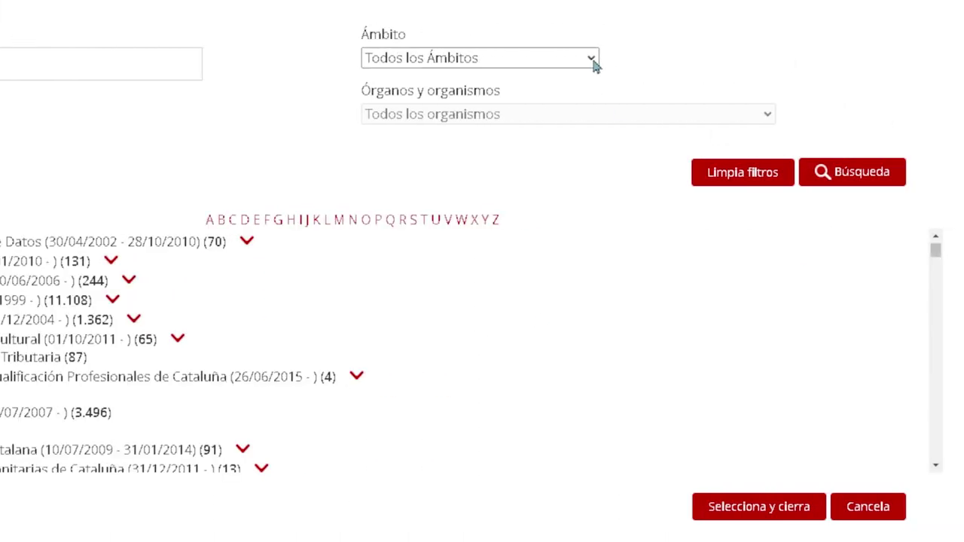
left_click(593, 60)
left_click(569, 96)
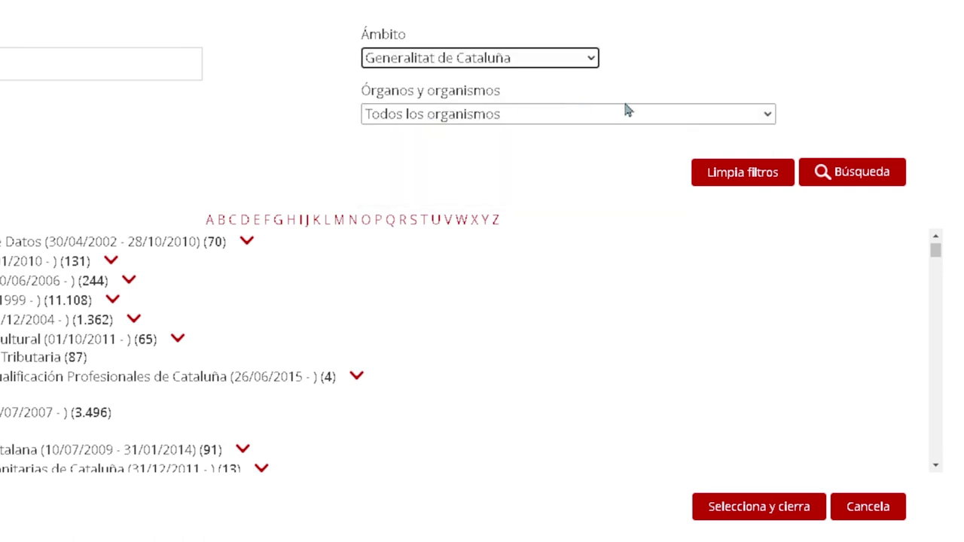
left_click(716, 123)
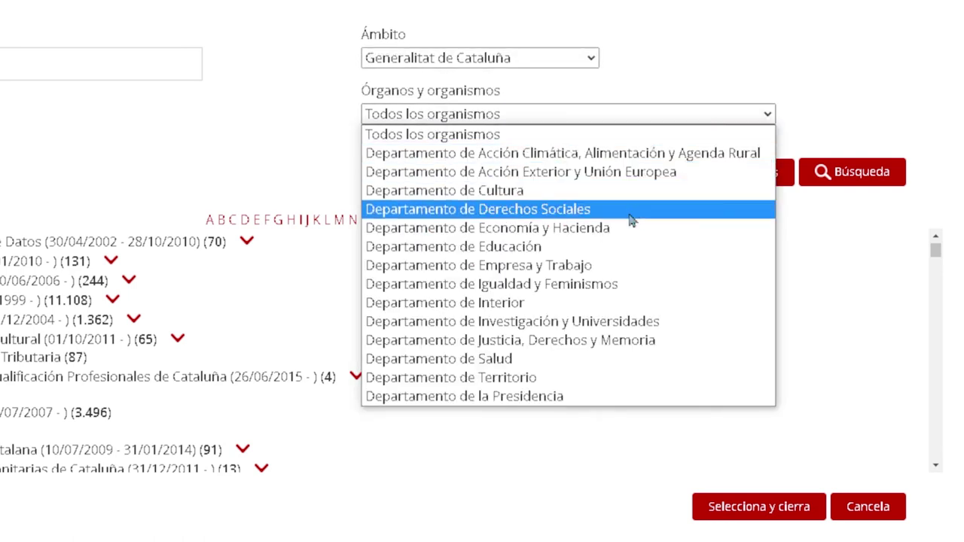
left_click(637, 268)
left_click(859, 179)
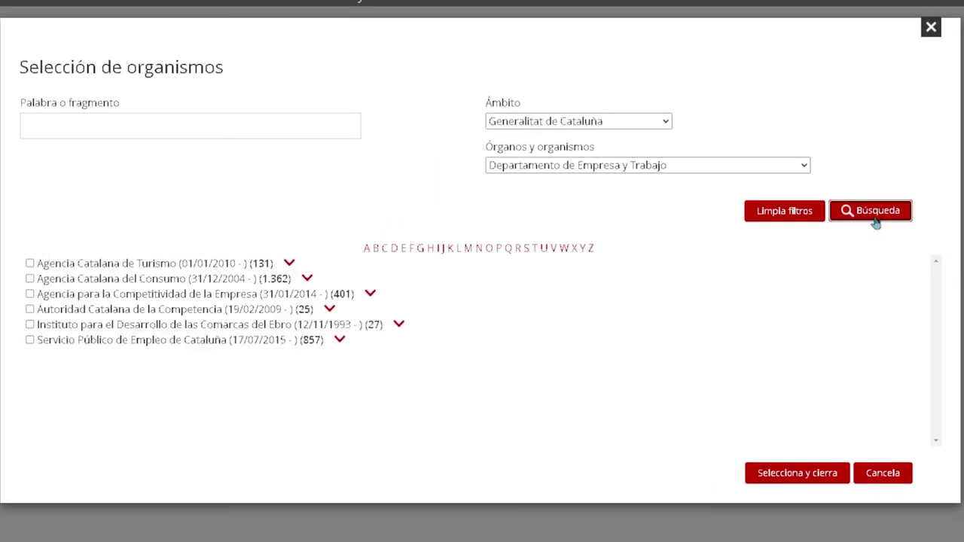
left_click(770, 217)
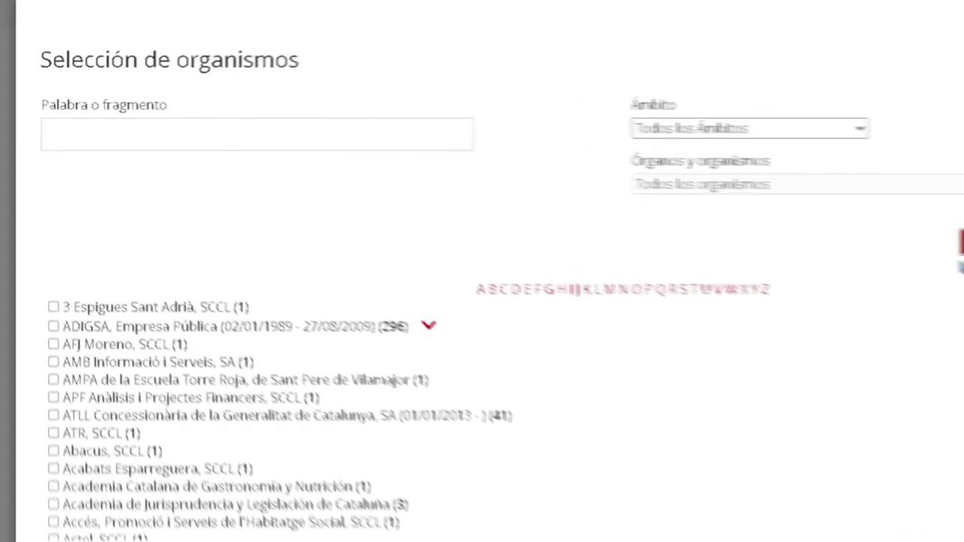
left_click(372, 137)
type("Academia")
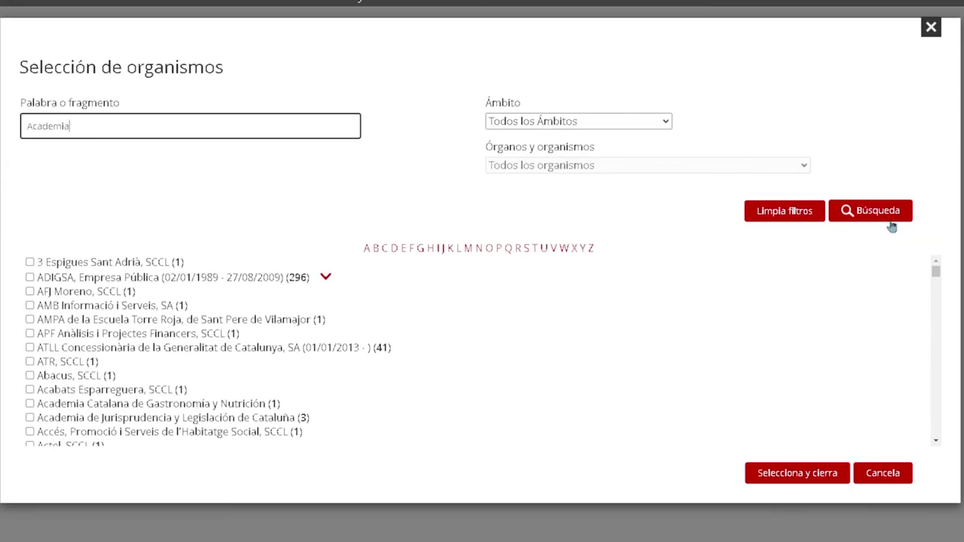
left_click(963, 246)
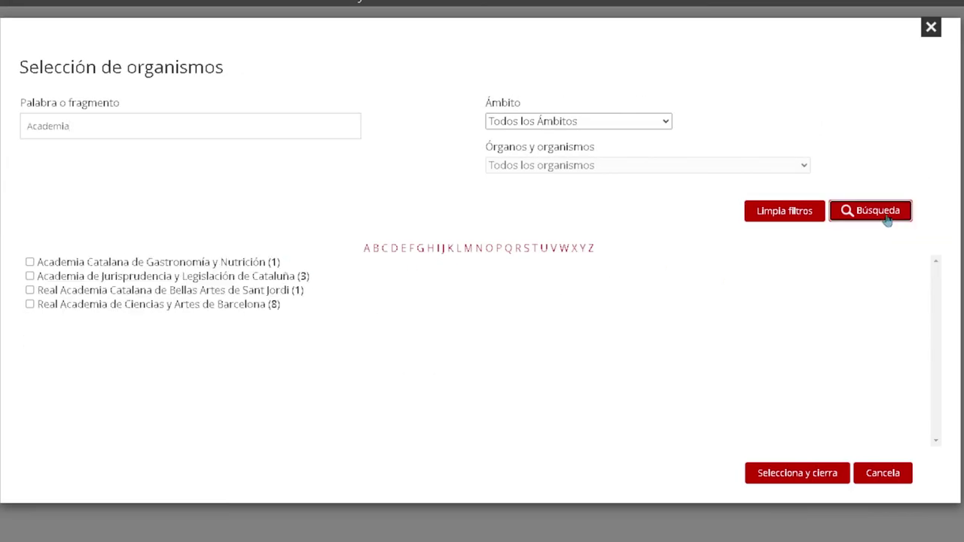
left_click(29, 262)
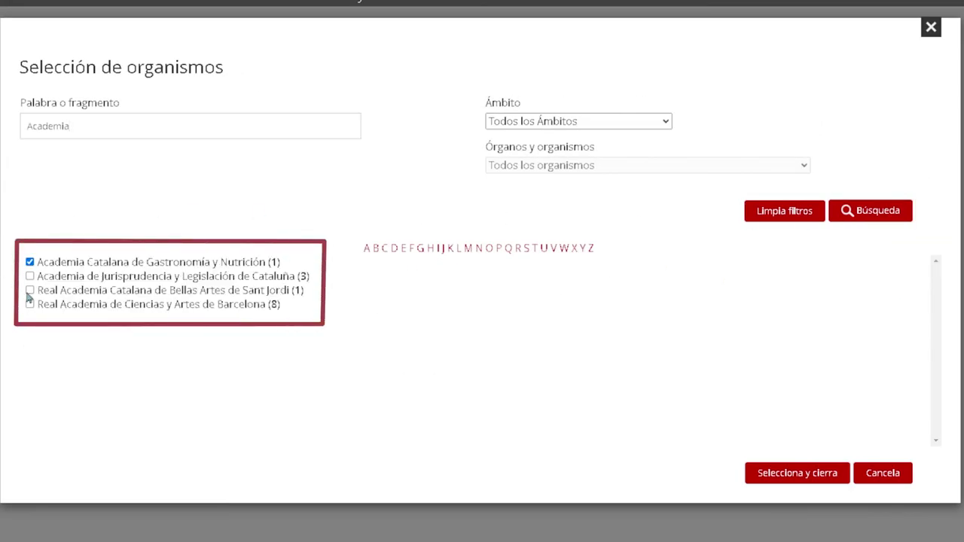
left_click(30, 291)
left_click(29, 263)
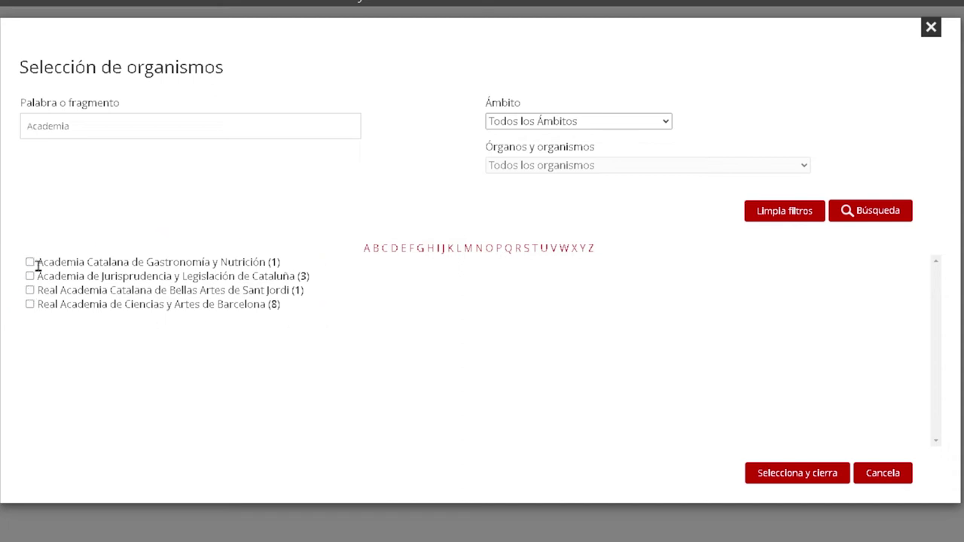
left_click(882, 473)
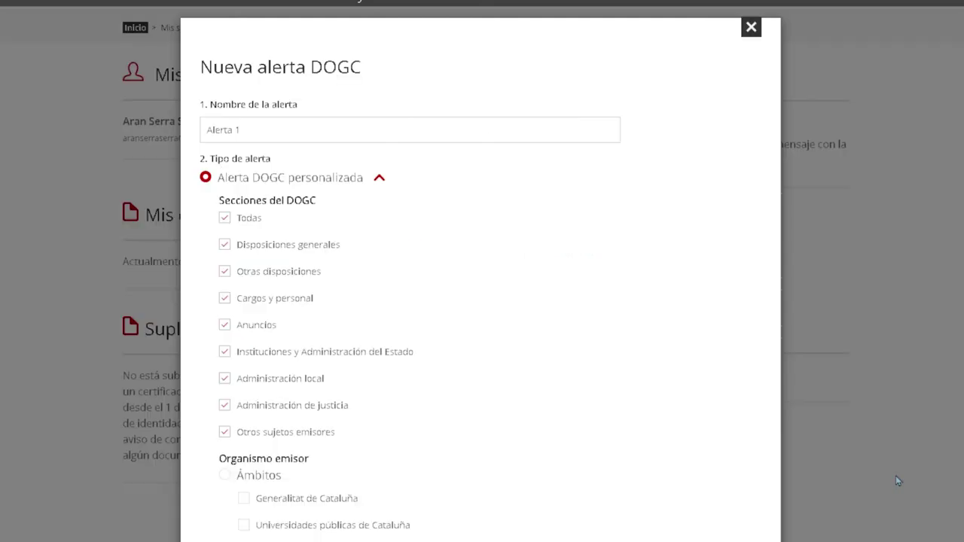
Choose Normas con rango de ley: Decreto legislativo, Decreto ley, Ley, Ley orgánica, Real decreto ley.
scroll(689, 398, "down", 5)
scroll(688, 400, "down", 3)
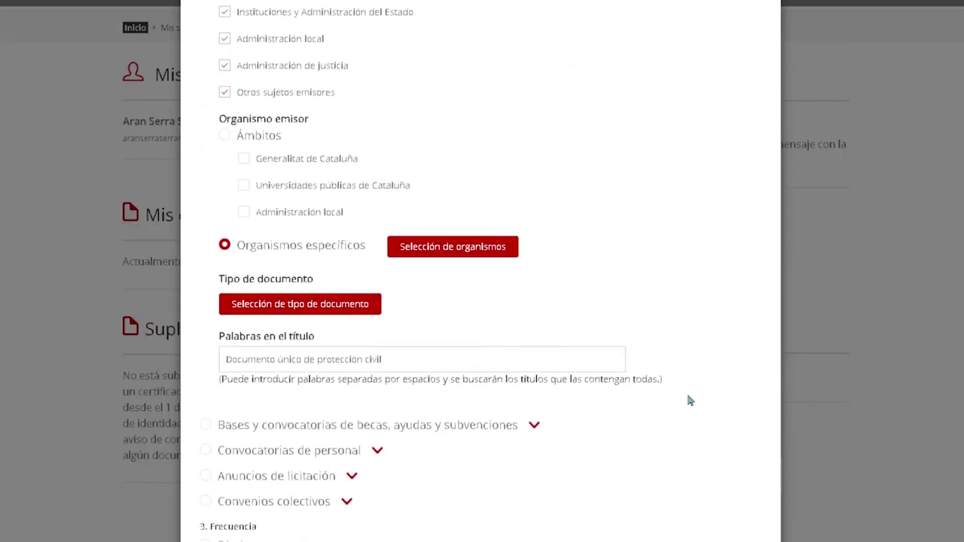
left_click(299, 311)
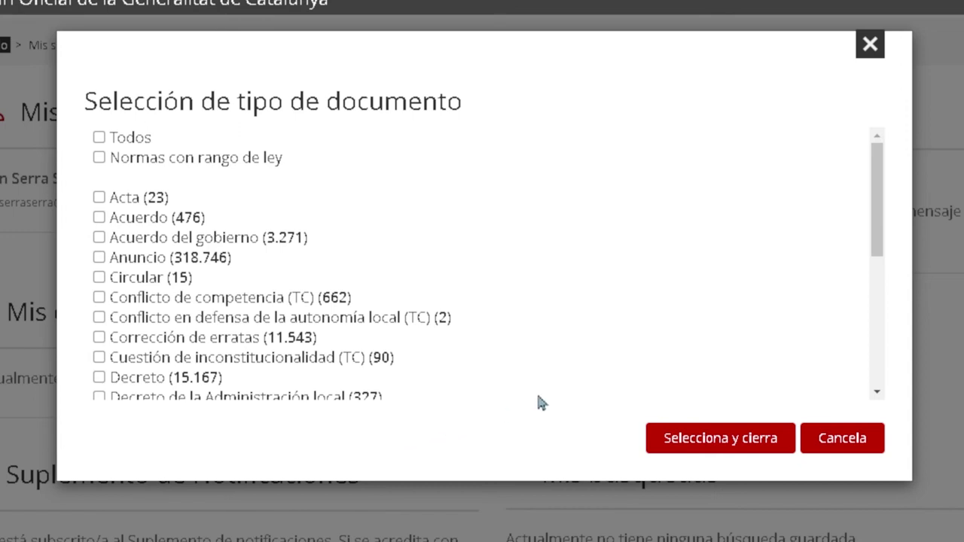
scroll(653, 284, "down", 5)
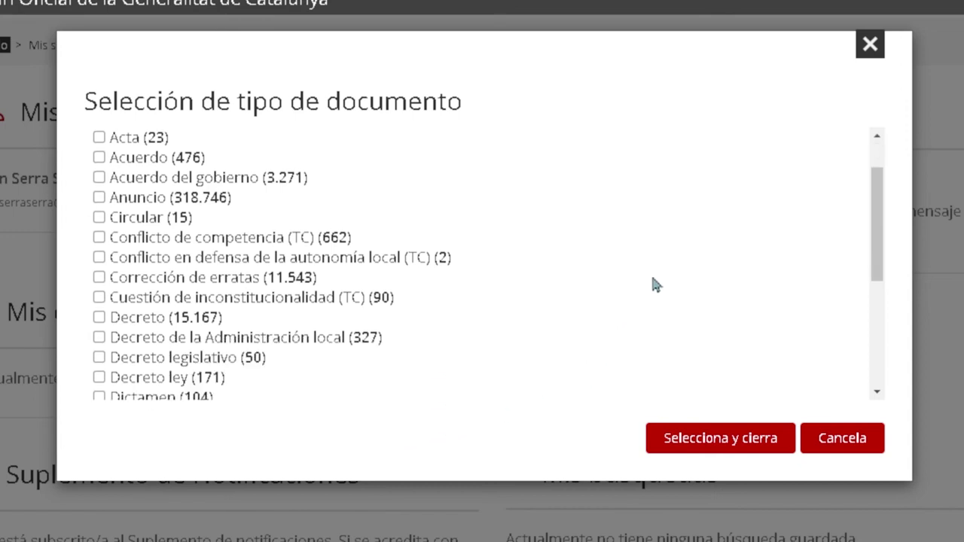
scroll(653, 284, "down", 3)
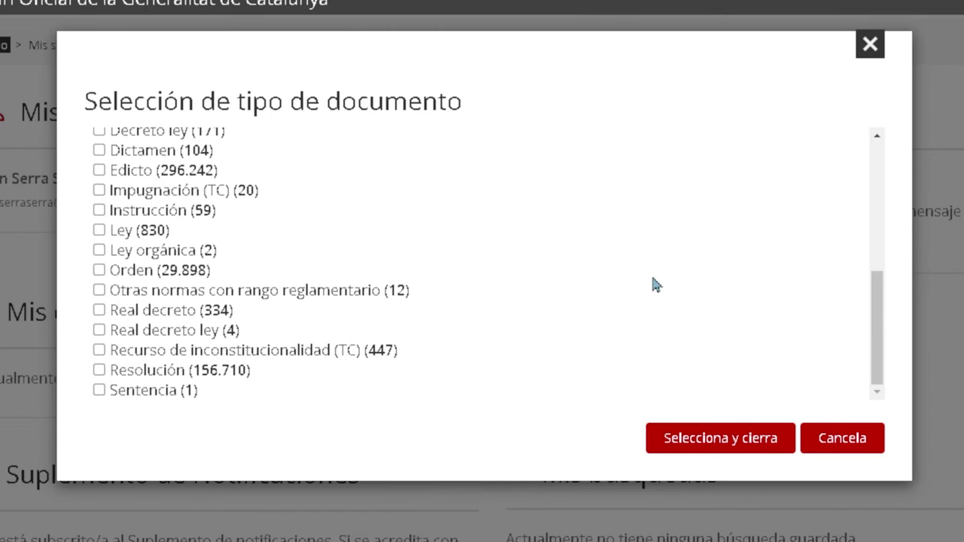
scroll(654, 283, "up", 8)
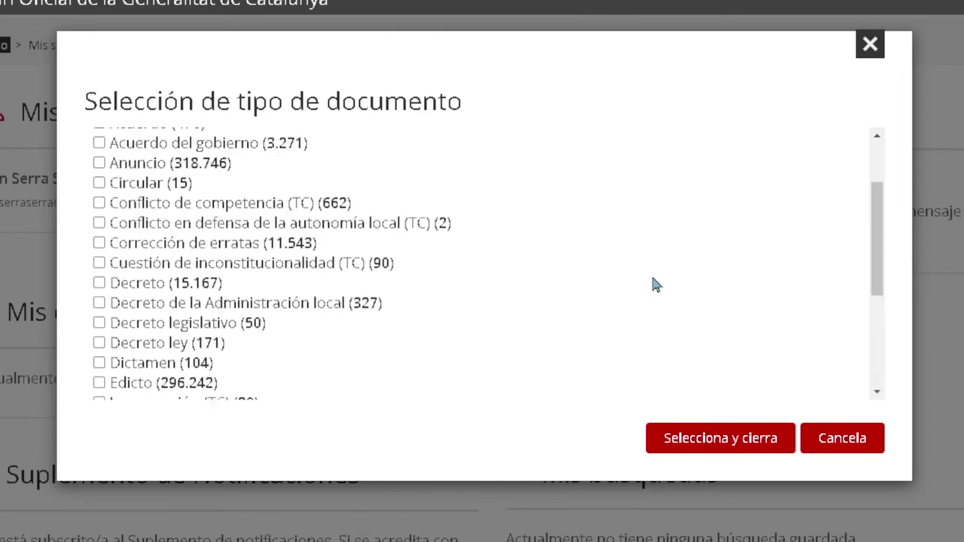
left_click(99, 159)
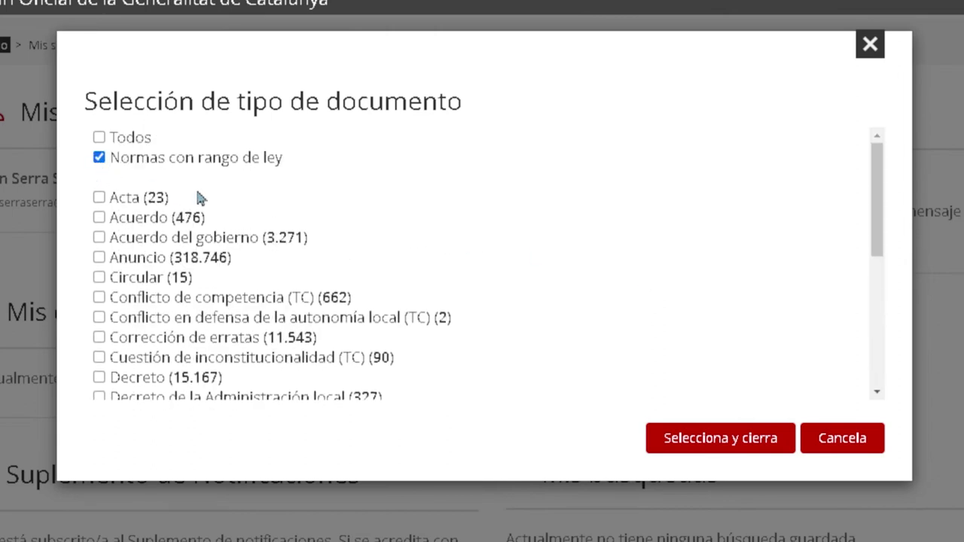
scroll(621, 246, "down", 8)
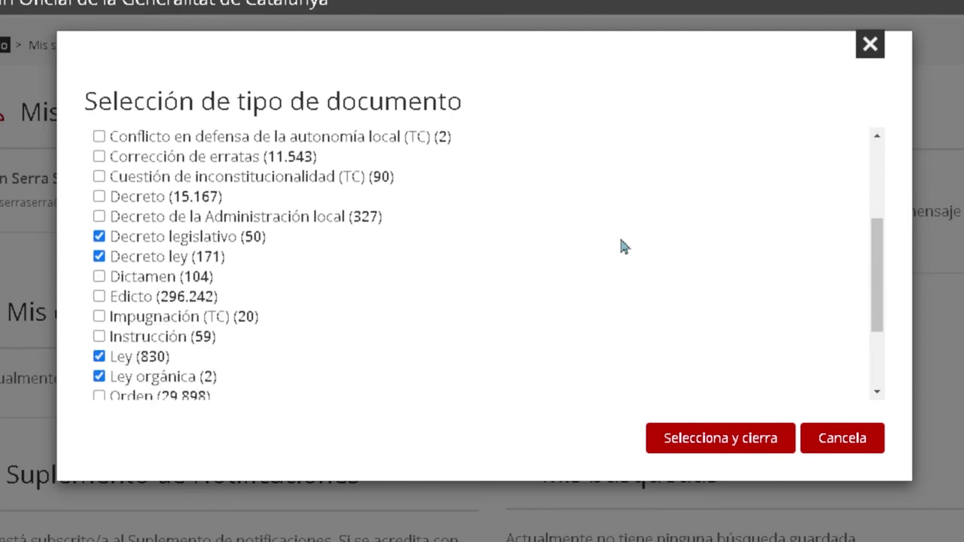
left_click(701, 444)
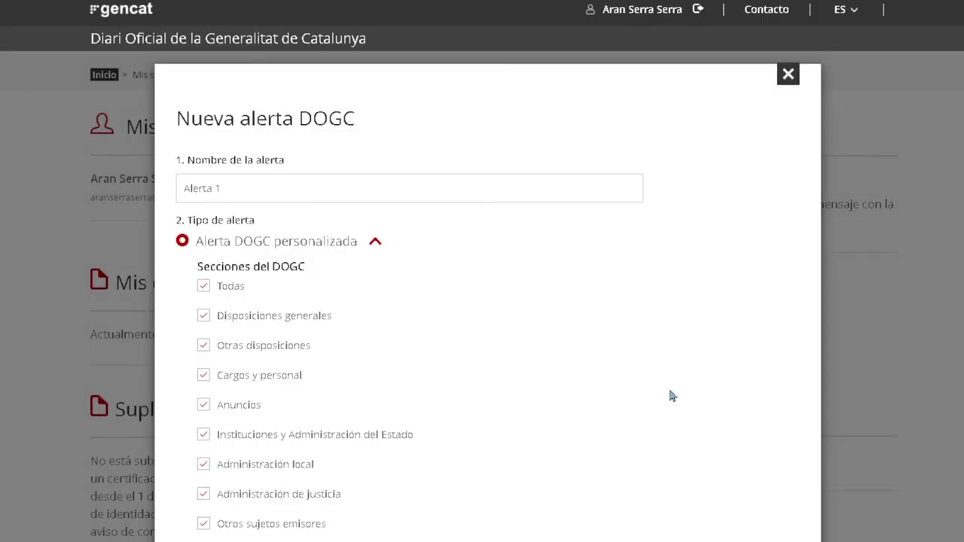
scroll(521, 426, "down", 10)
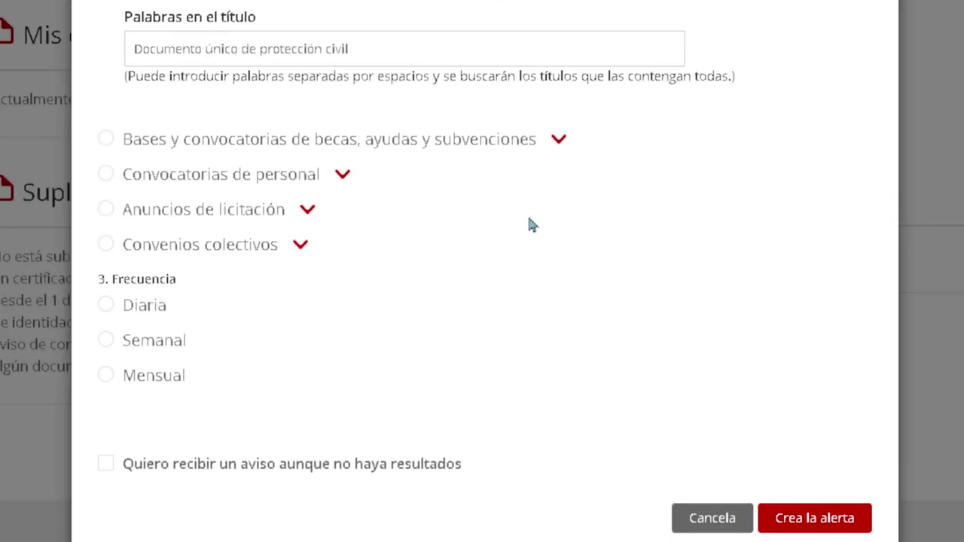
Set daily frequency and an end date of 31/12/2030, then create Alerta 1.
left_click(105, 309)
scroll(103, 313, "down", 1)
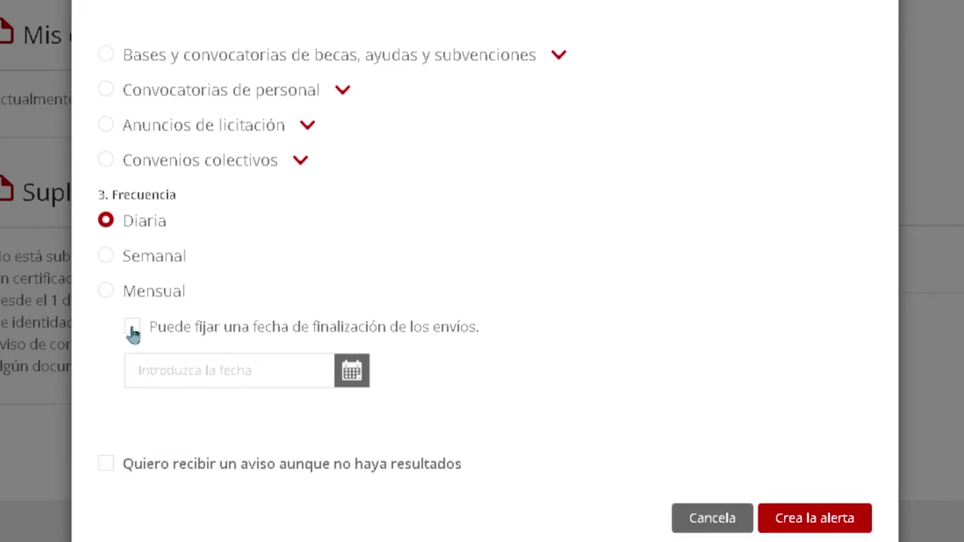
left_click(352, 373)
left_click(344, 65)
left_click(344, 249)
left_click(187, 349)
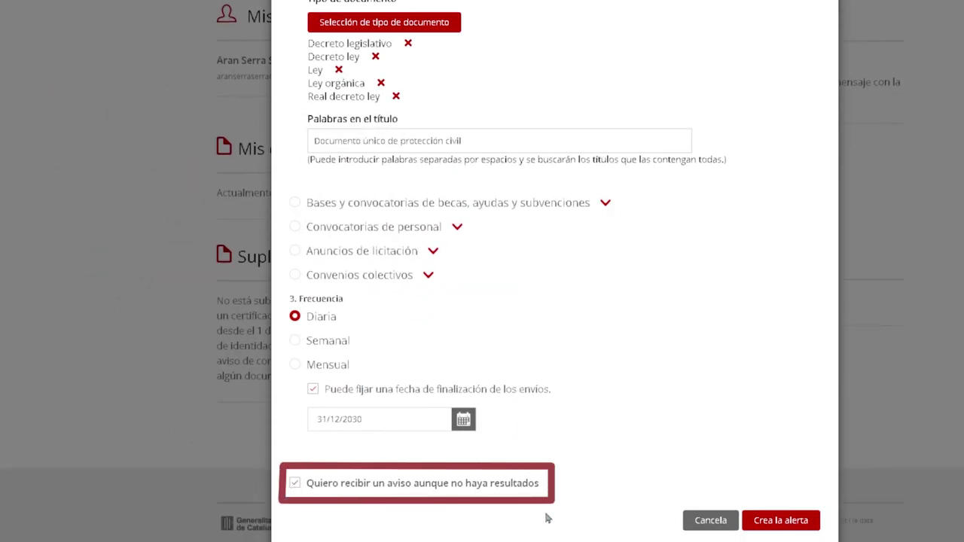
left_click(781, 521)
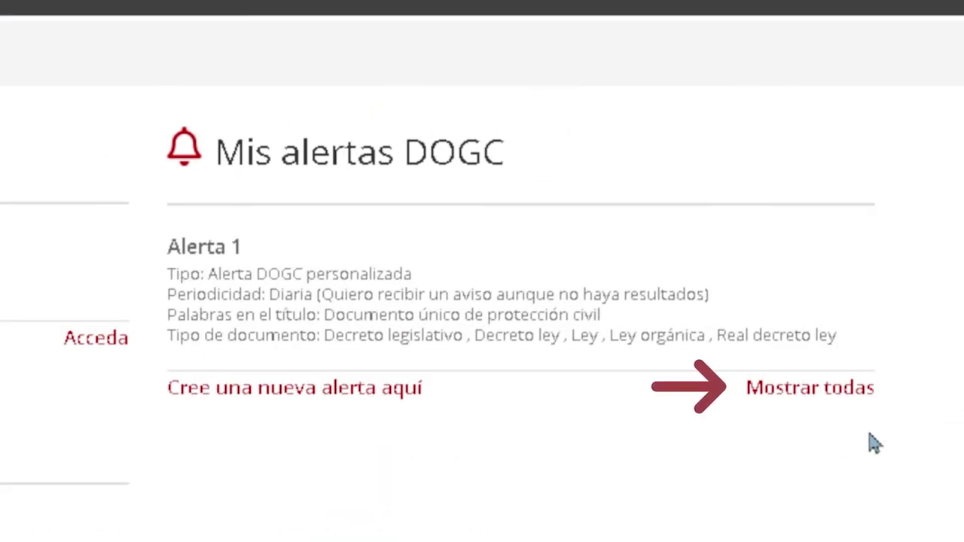
Show all DOGC alerts, return to Mis suscripciones, then go to the DOGC home page.
left_click(801, 397)
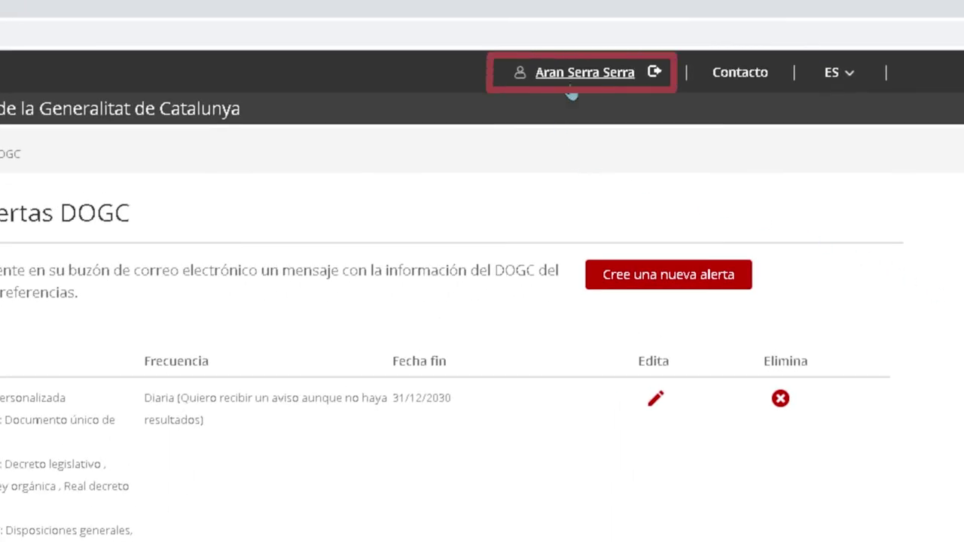
left_click(570, 83)
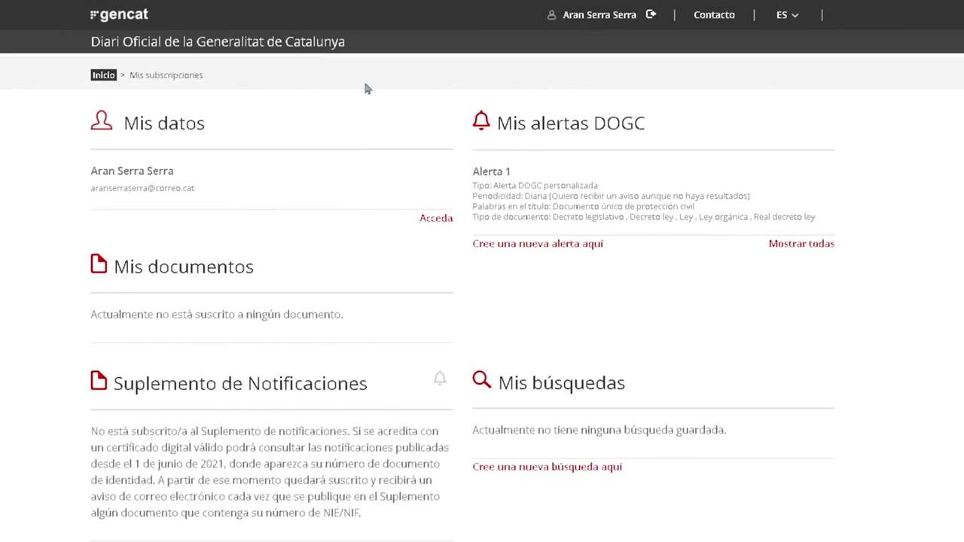
left_click(198, 54)
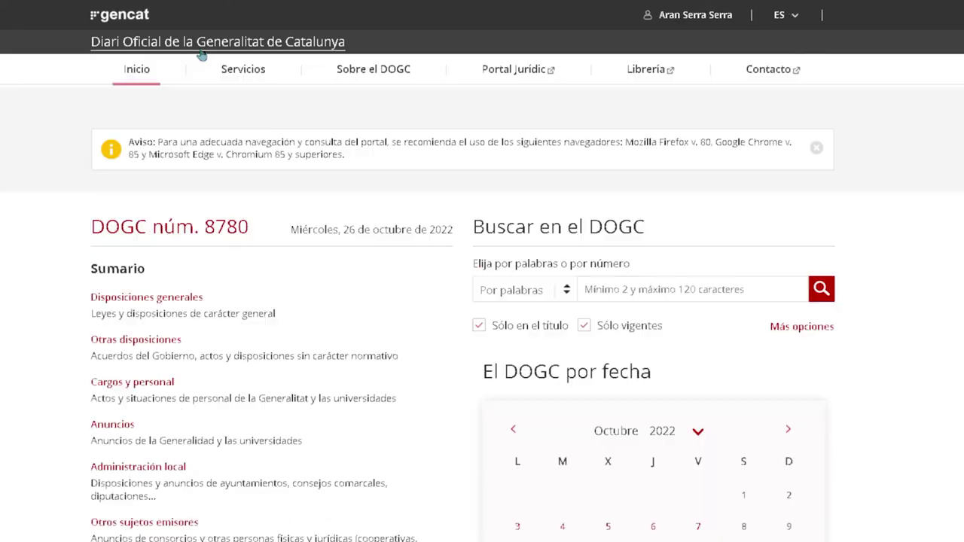
Browse the latest Suplemento de Notificaciones, then begin its sign-in from Mis suscripciones.
scroll(30, 196, "down", 2)
scroll(21, 232, "down", 2)
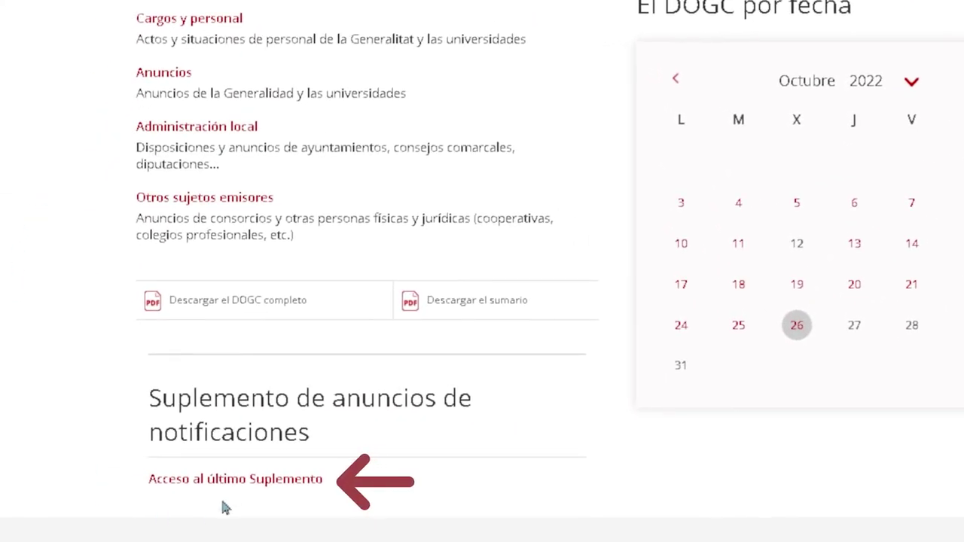
left_click(235, 482)
scroll(901, 334, "down", 3)
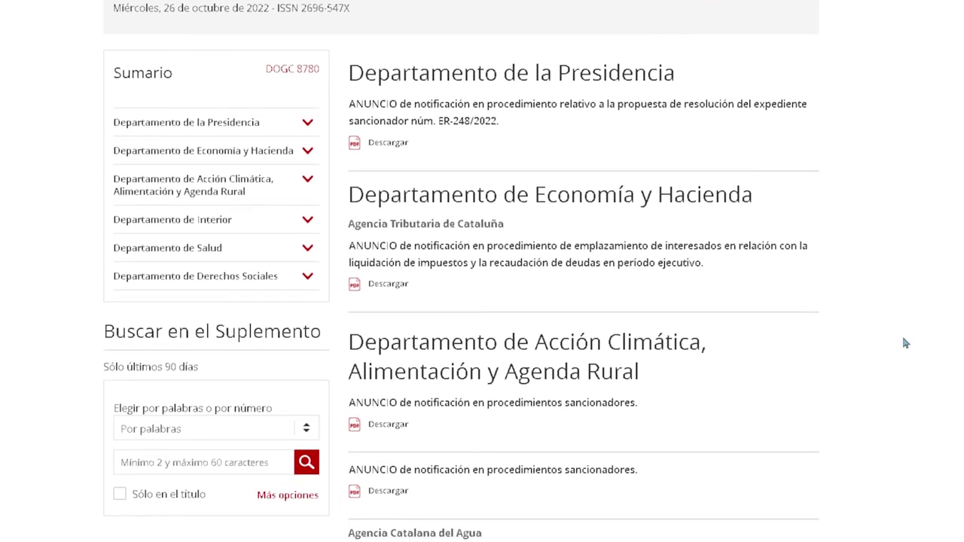
scroll(905, 344, "down", 2)
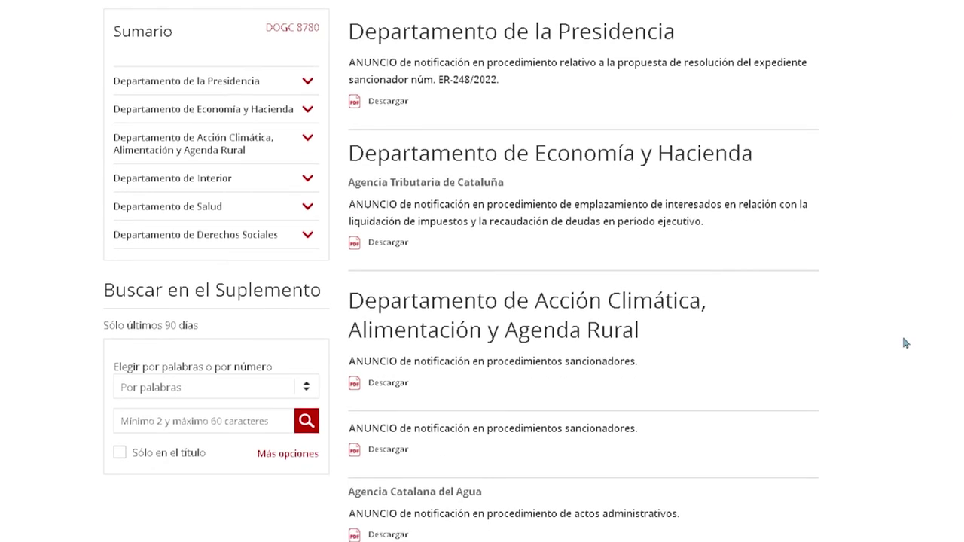
scroll(906, 343, "up", 4)
scroll(901, 333, "up", 1)
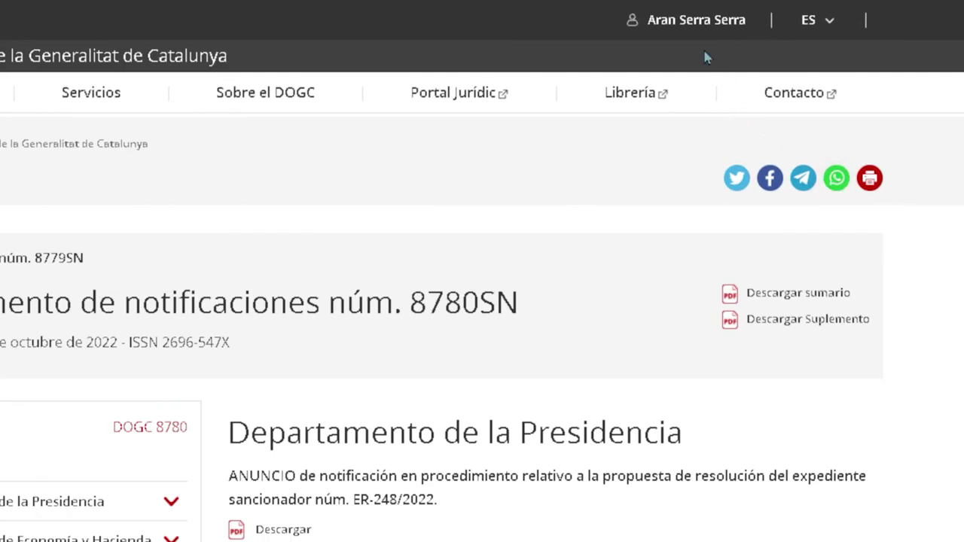
left_click(695, 22)
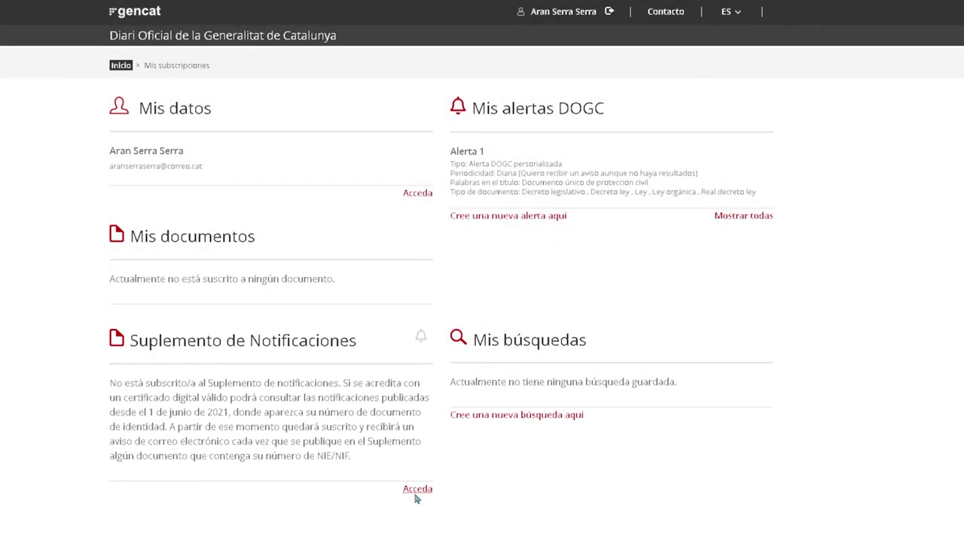
left_click(413, 496)
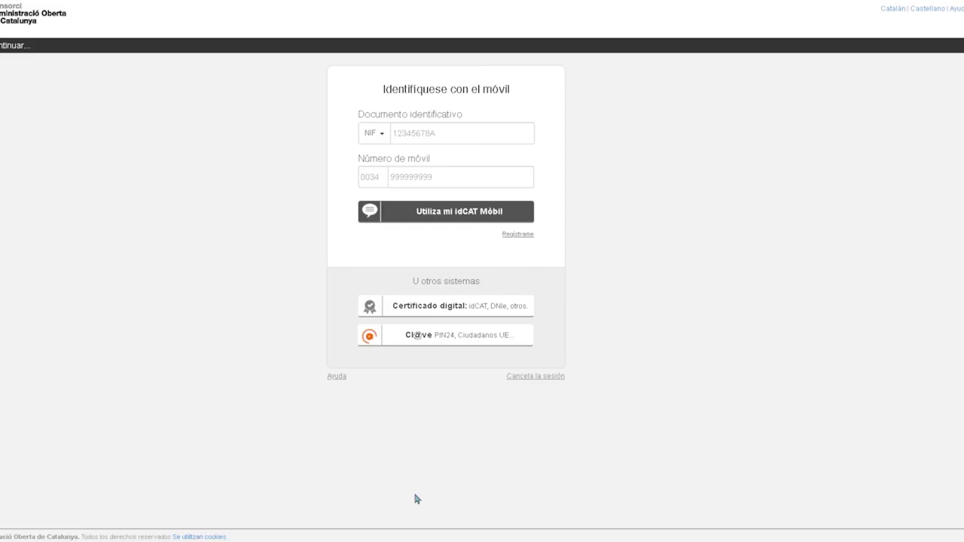
Sign in with idCAT Mòbil using the NIF, mobile number and SMS password.
left_click(512, 133)
type("12345678A")
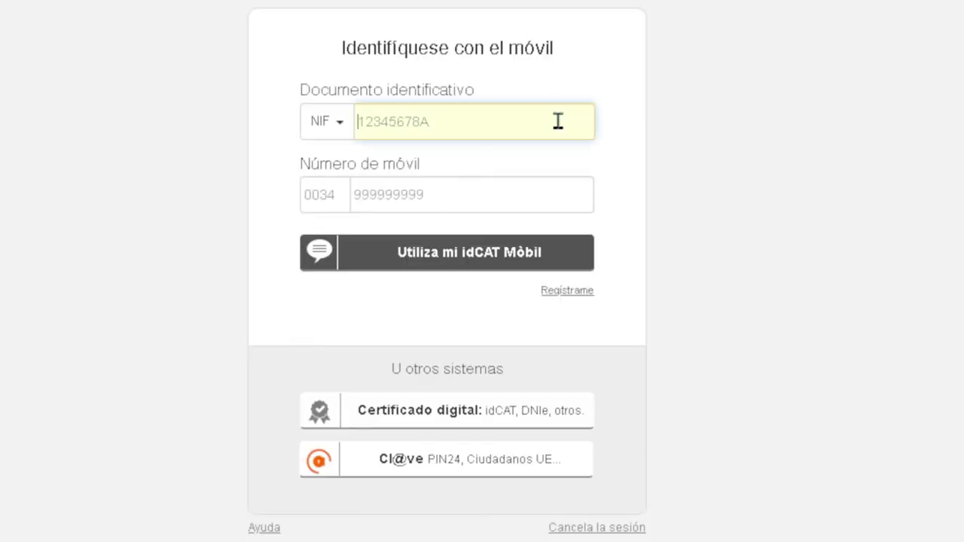
left_click(559, 196)
type("987654321")
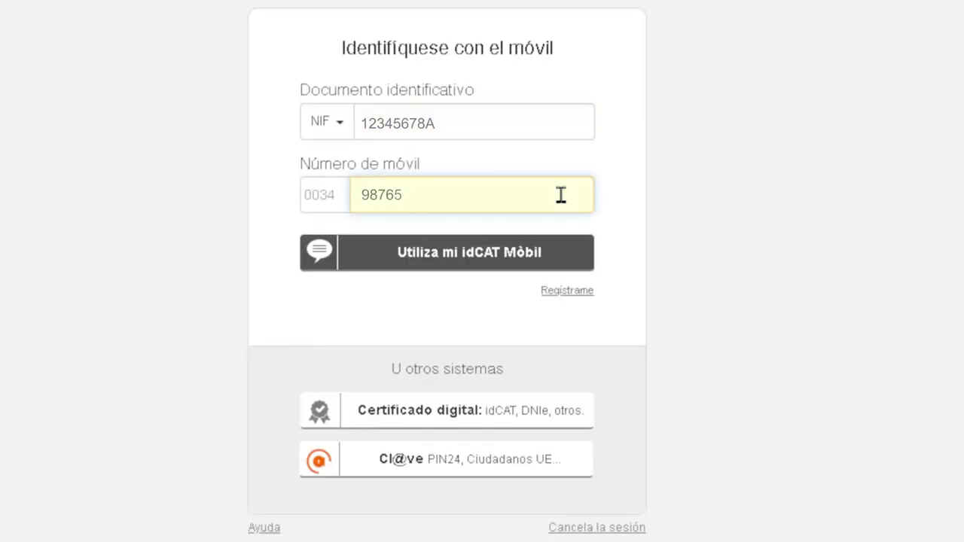
left_click(458, 265)
type("123")
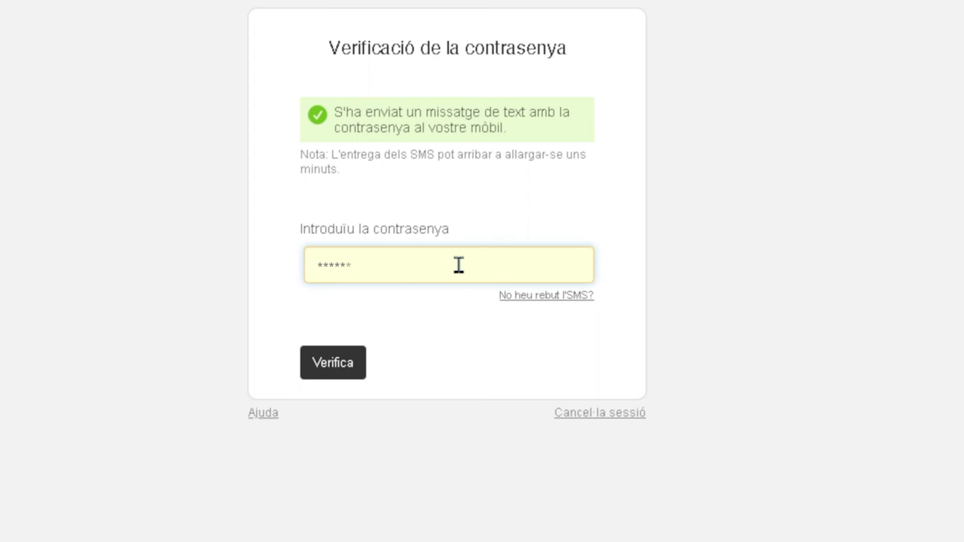
left_click(329, 376)
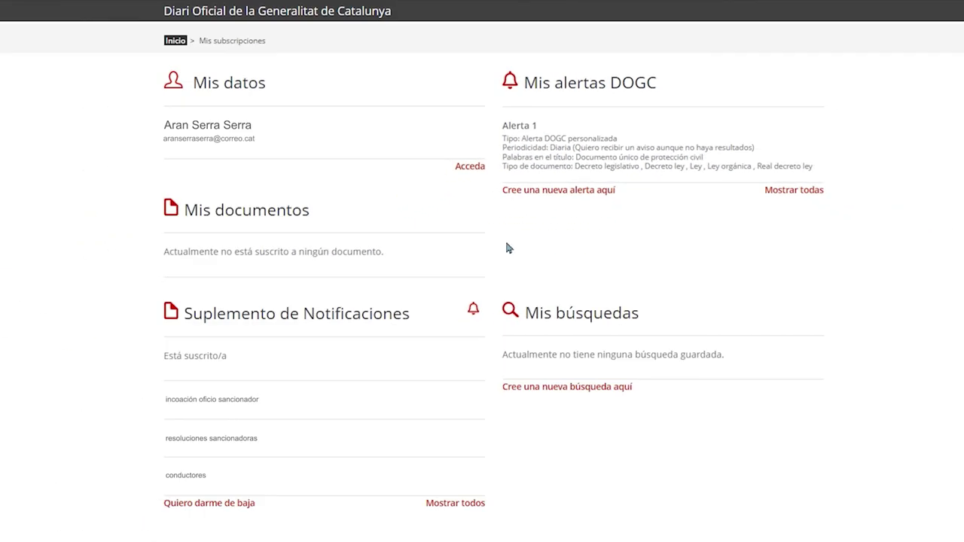
List all Suplemento de Notificaciones documents, then open Gestión de terceros.
left_click(457, 500)
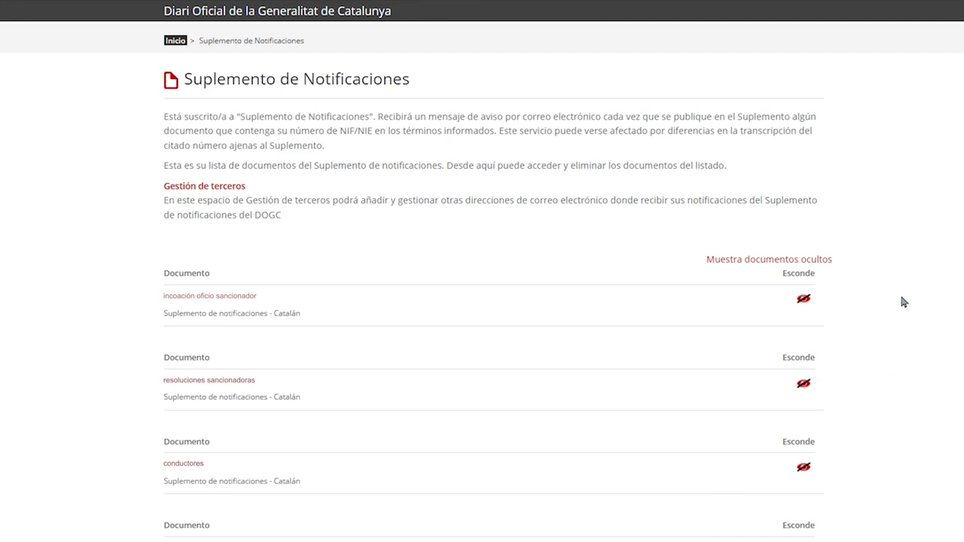
scroll(904, 301, "down", 5)
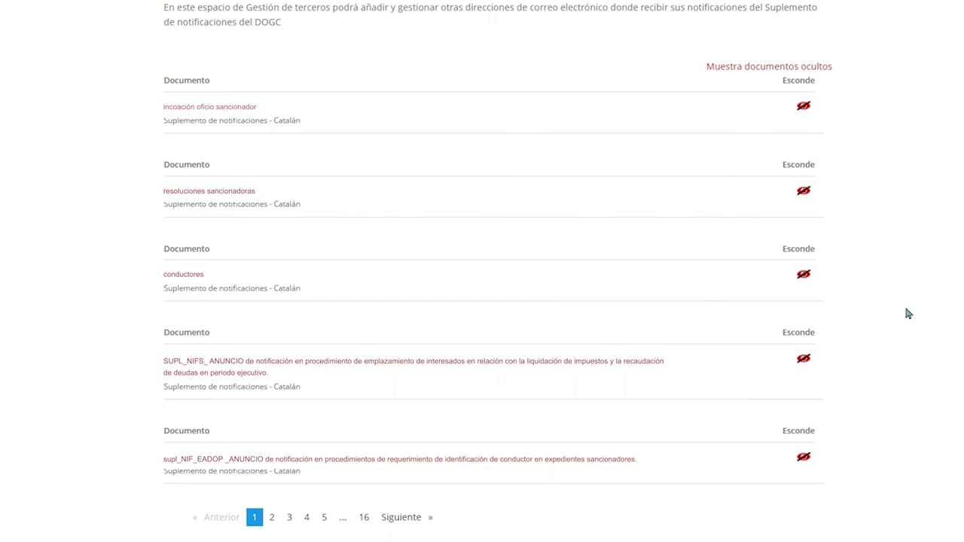
scroll(905, 309, "up", 2)
scroll(906, 309, "up", 2)
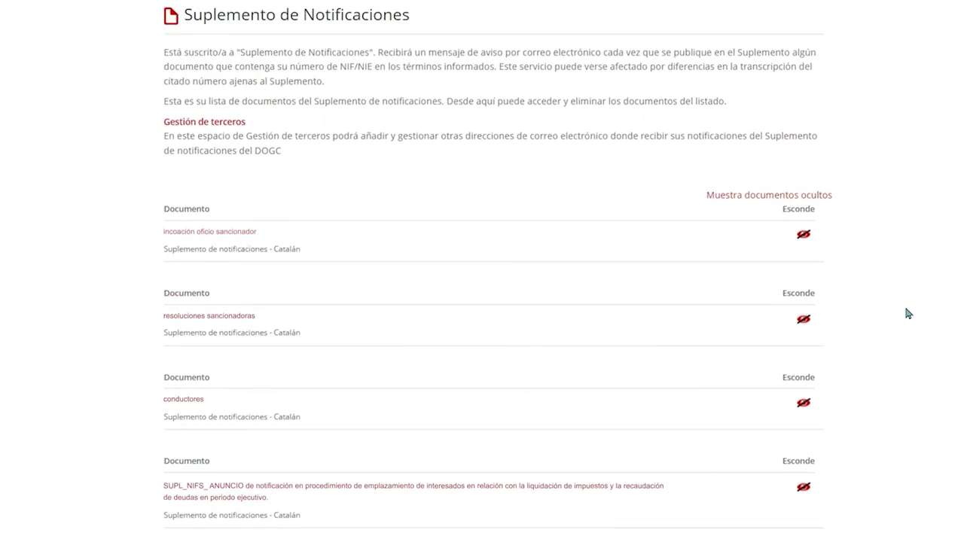
scroll(908, 313, "up", 1)
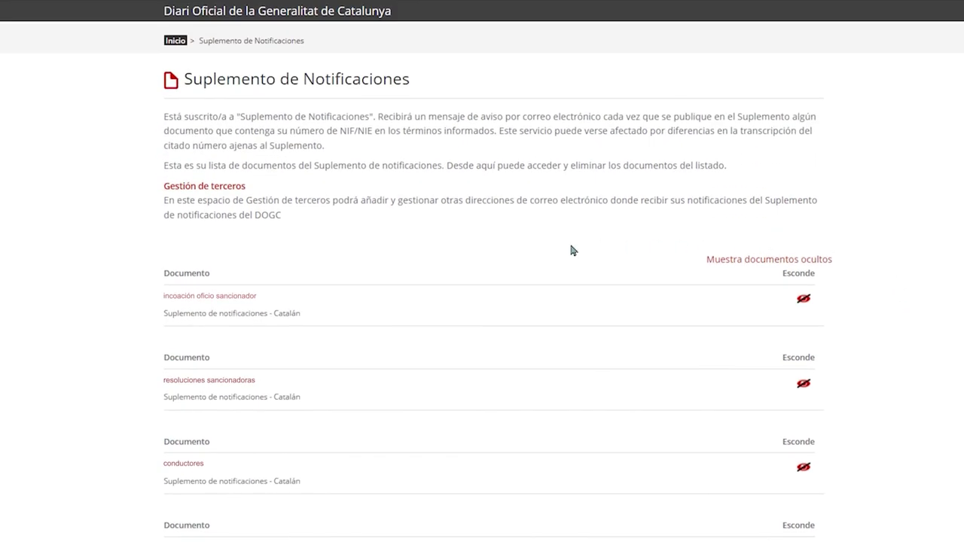
left_click(207, 187)
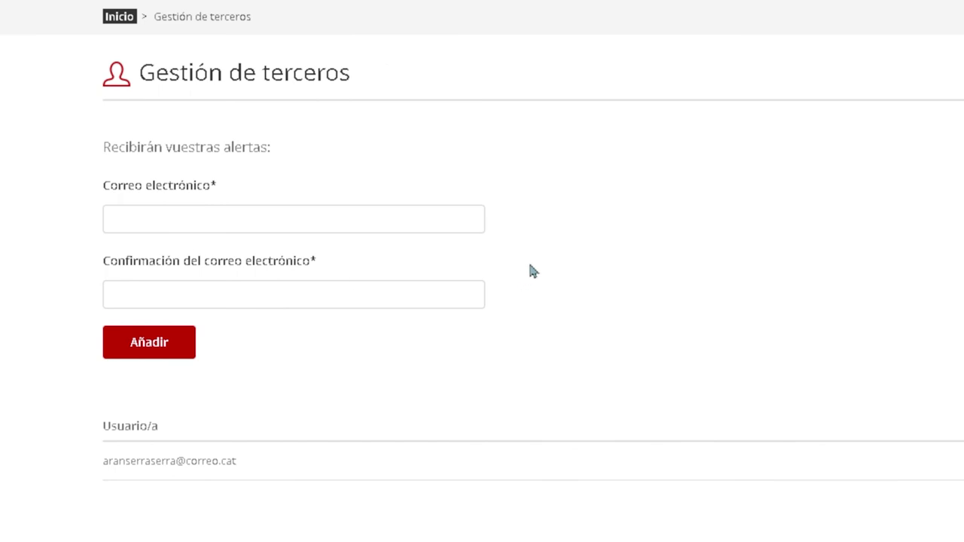